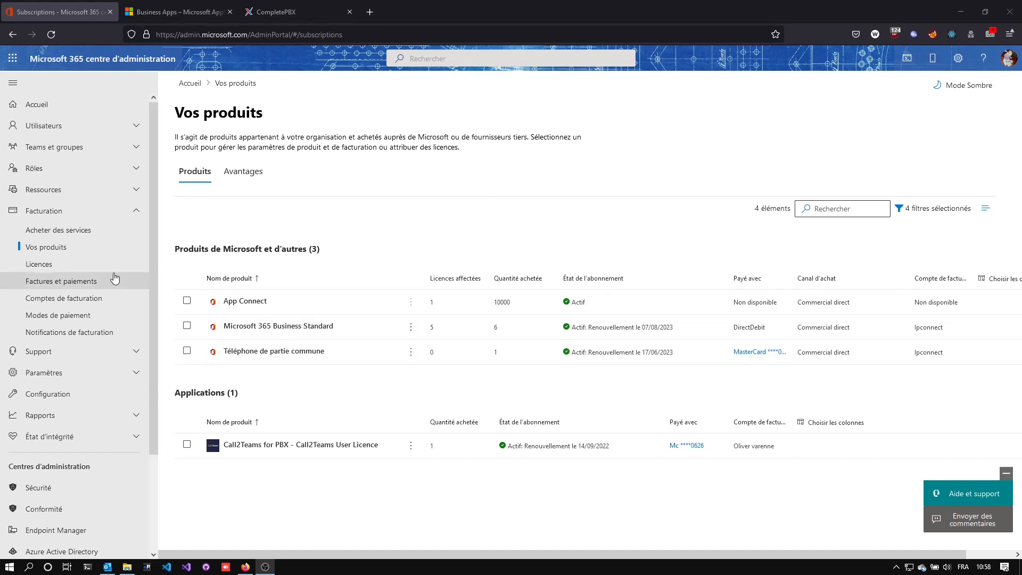
# Open the catalogue of purchasable services and narrow the category filters to find the Collaboration et communication products.
pyautogui.click(80, 230)
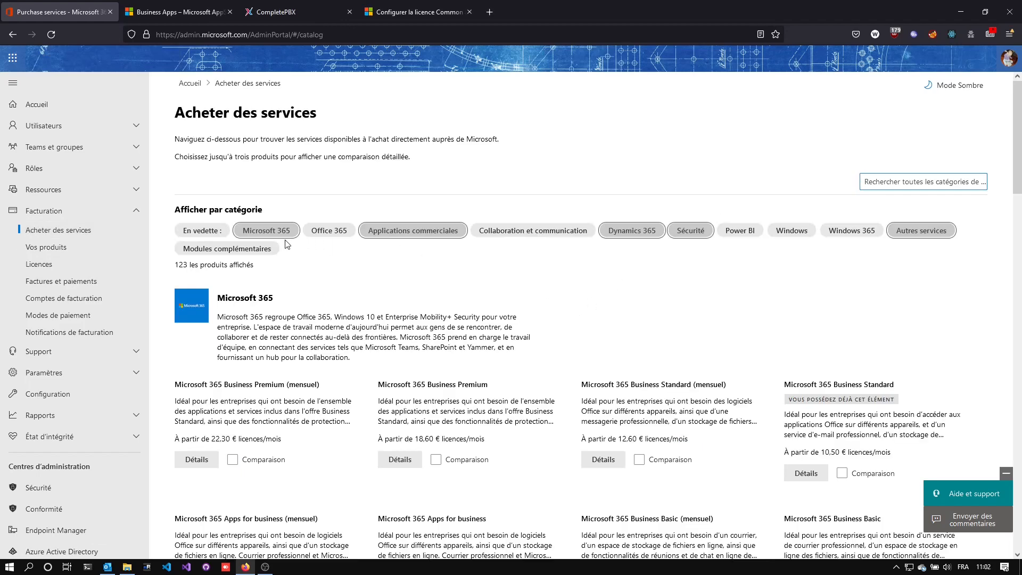
pyautogui.click(266, 230)
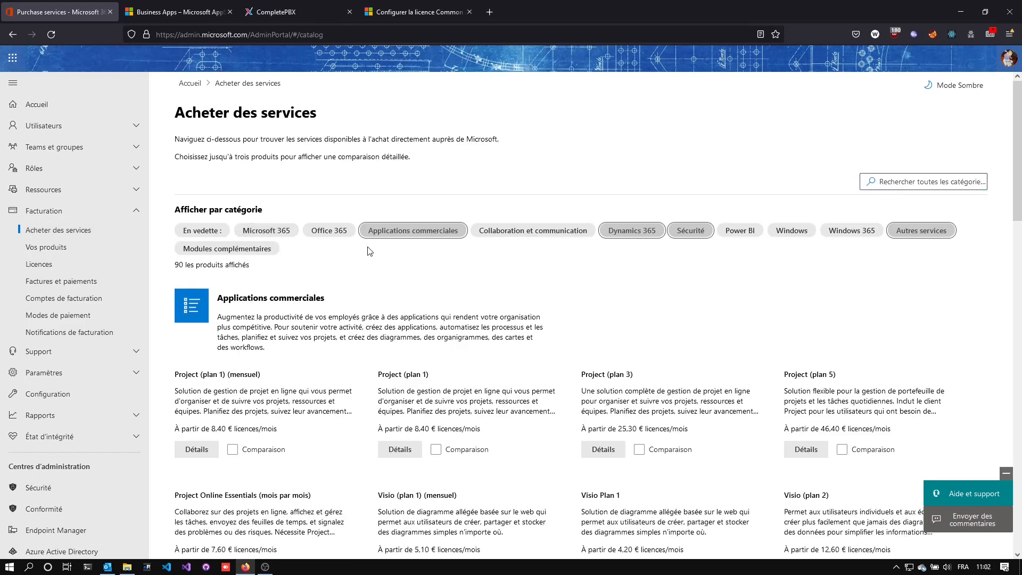
pyautogui.click(429, 226)
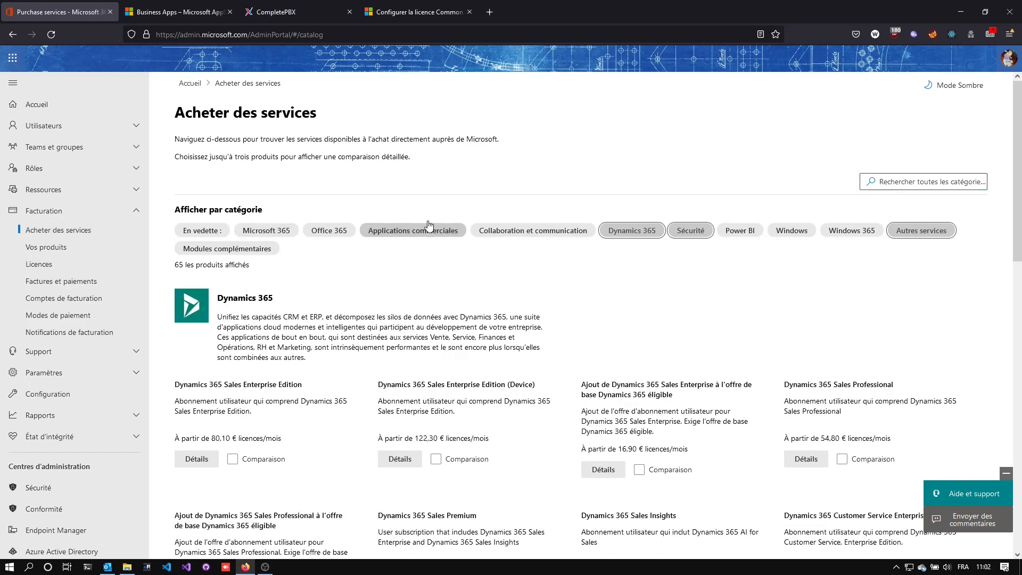
pyautogui.click(650, 229)
pyautogui.click(698, 234)
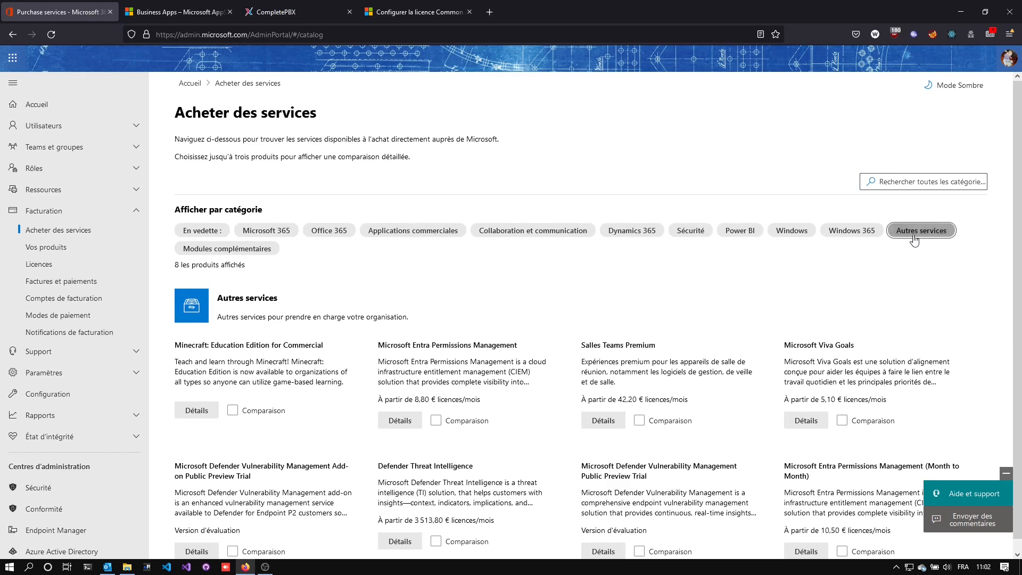
pyautogui.click(490, 234)
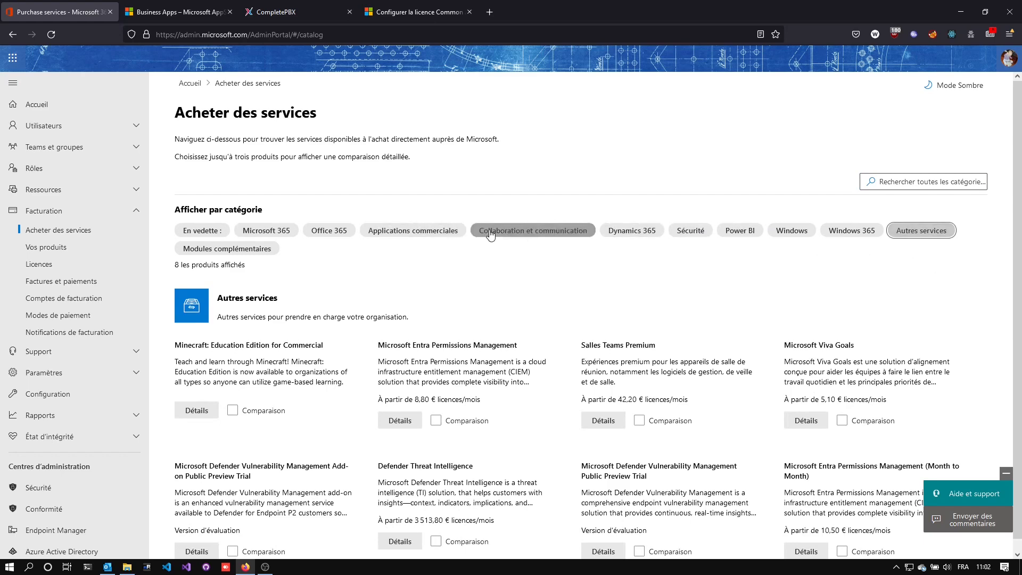
# Show all Collaboration et communication products and locate the Téléphone de partie commune licence.
pyautogui.scroll(-3, 423, 351)
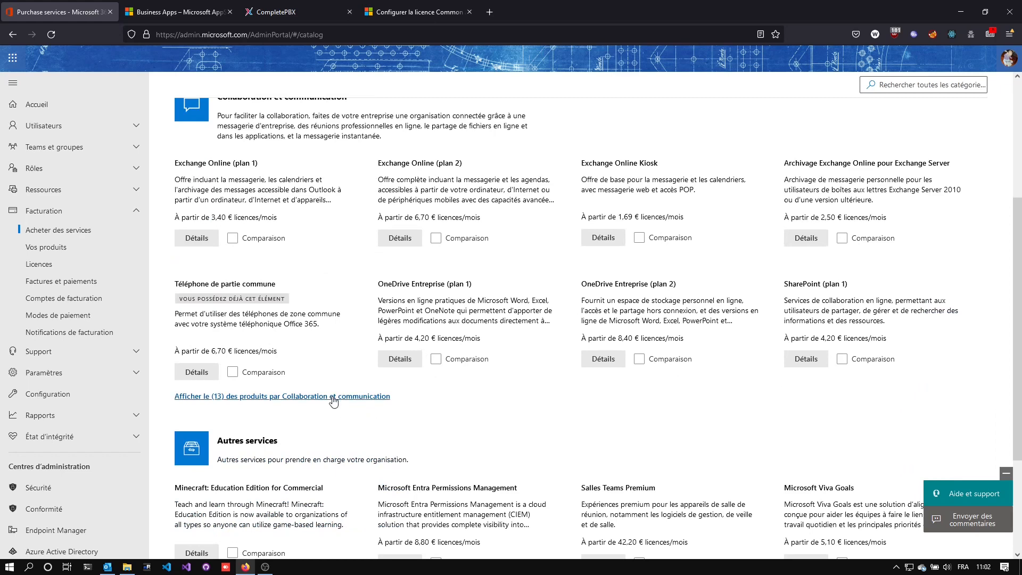
pyautogui.click(334, 396)
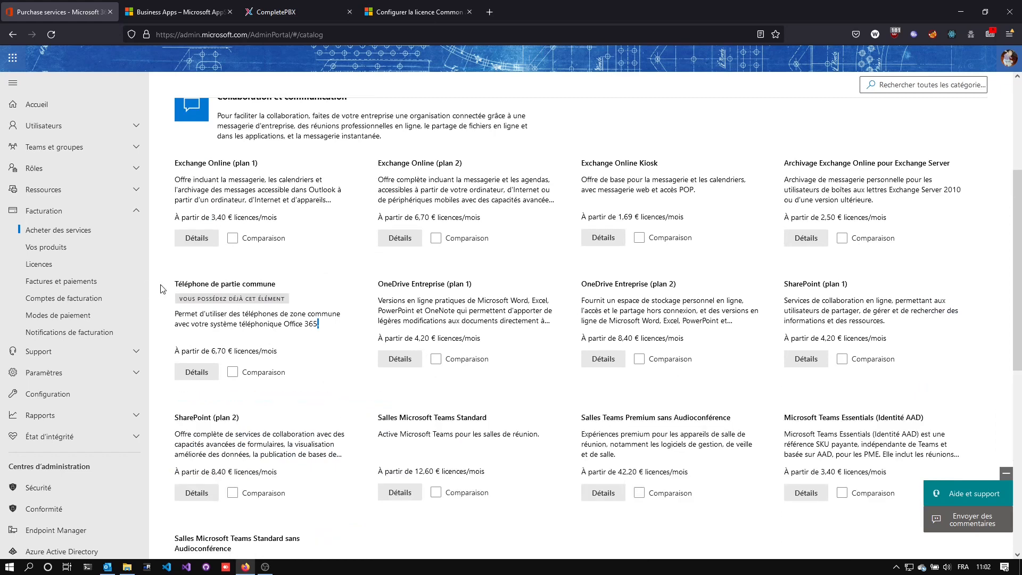
pyautogui.moveTo(171, 291); pyautogui.dragTo(276, 284)
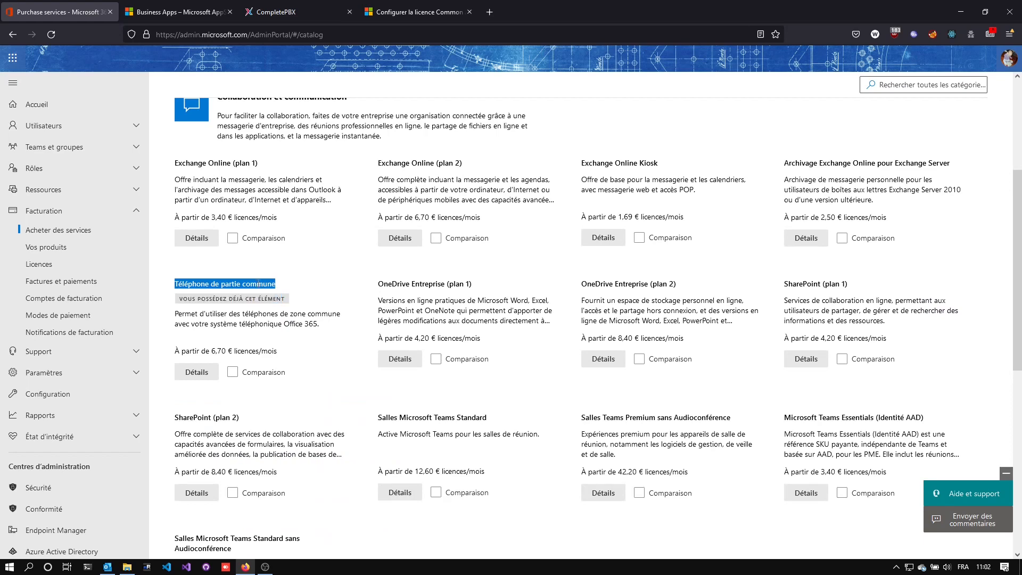
# Review the organisation's licences, followed by its list of purchased products.
pyautogui.click(104, 265)
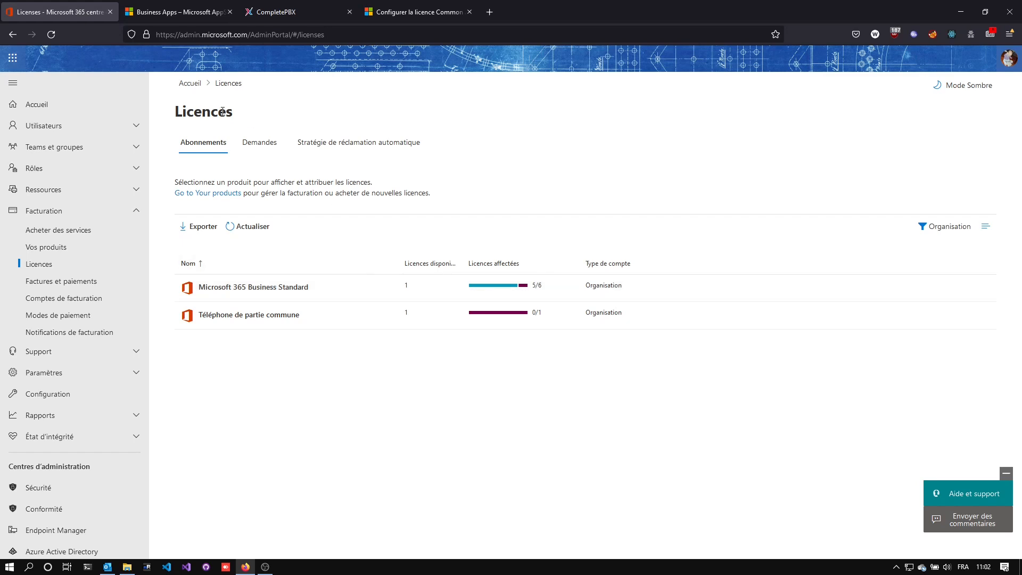
pyautogui.click(86, 247)
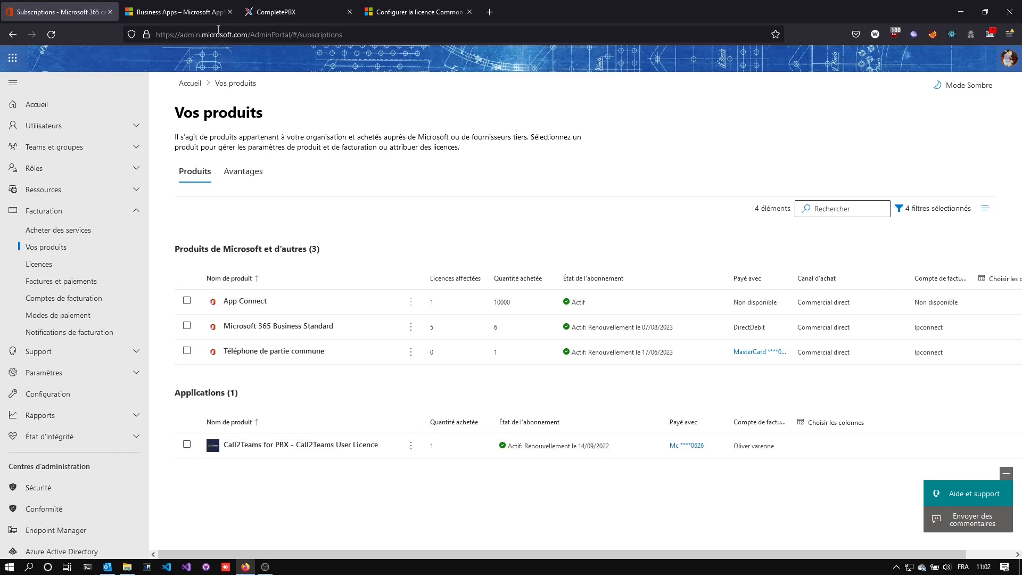
# Switch to Microsoft AppSource, search for Call2Teams, and view the plans and pricing of Call2Teams for PBX.
pyautogui.click(176, 12)
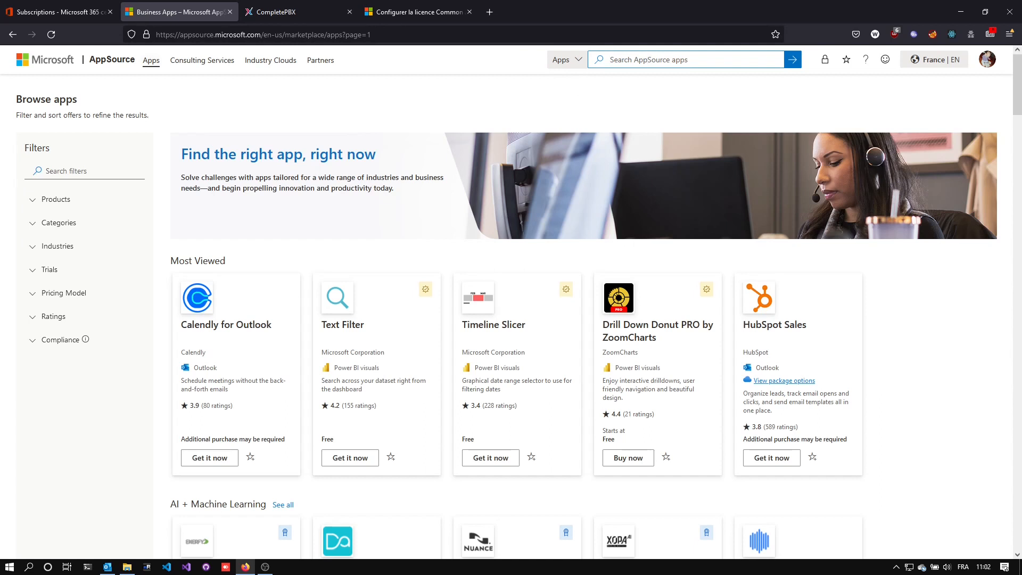
pyautogui.click(648, 63)
pyautogui.write('Call2Teams')
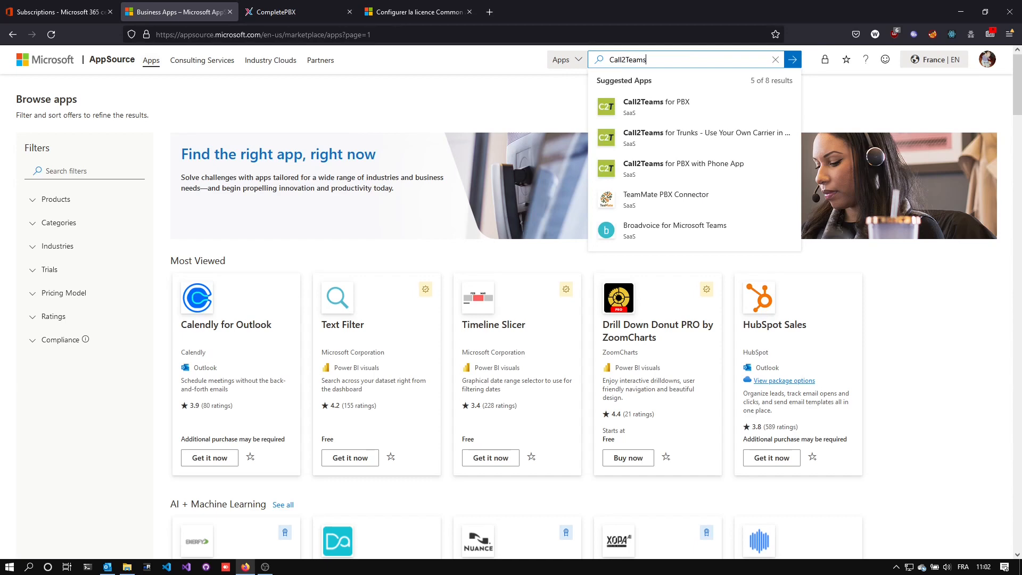
pyautogui.click(650, 105)
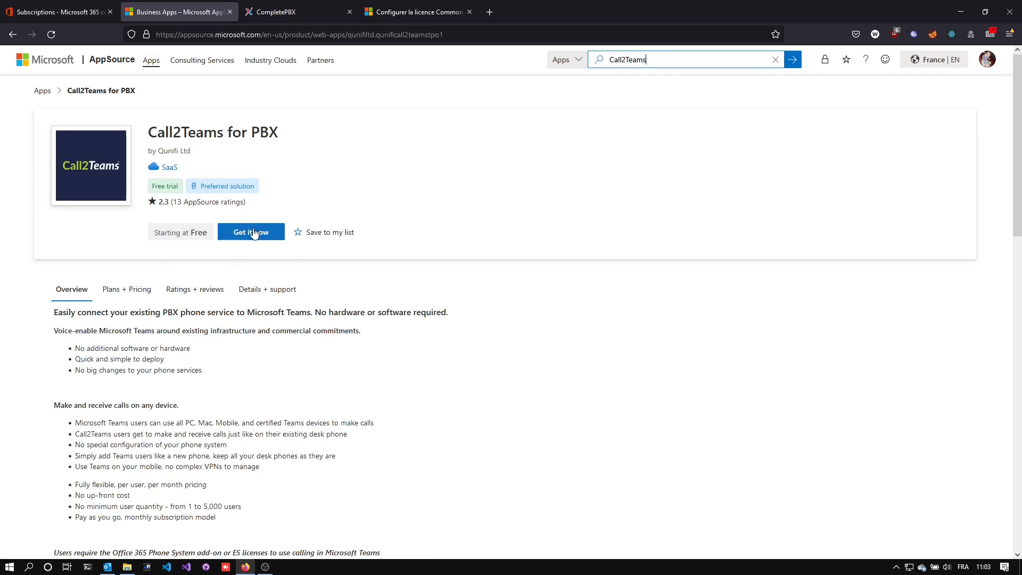
pyautogui.click(143, 297)
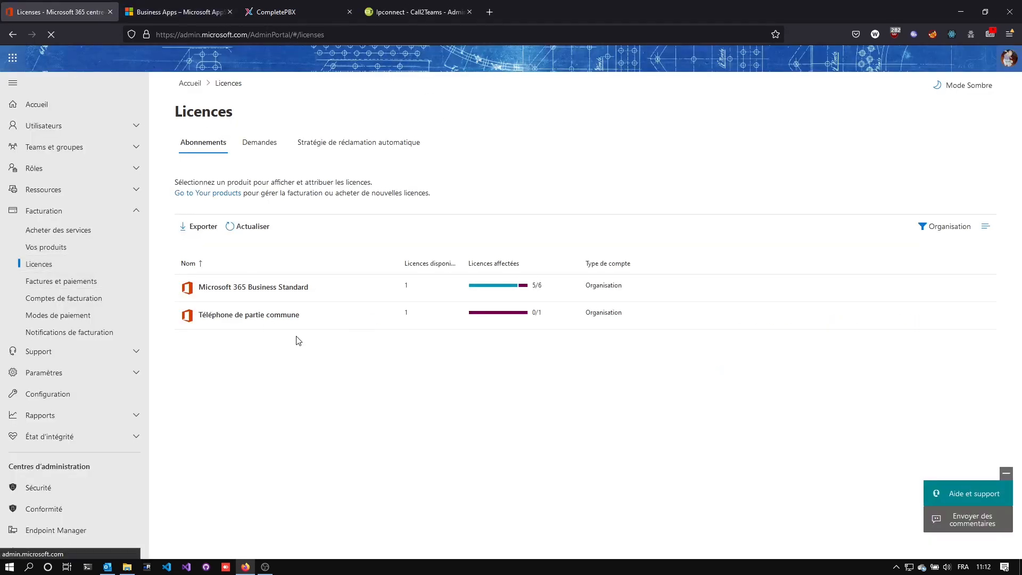
# In the Microsoft 365 admin center, assign the Téléphone de partie commune licence to the organisation's user.
pyautogui.click(401, 319)
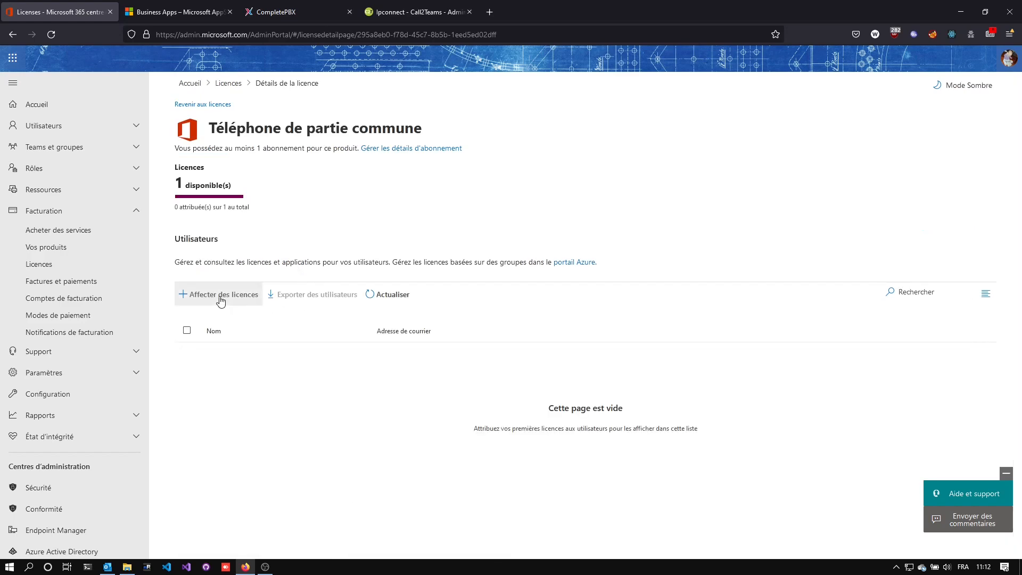
pyautogui.click(221, 297)
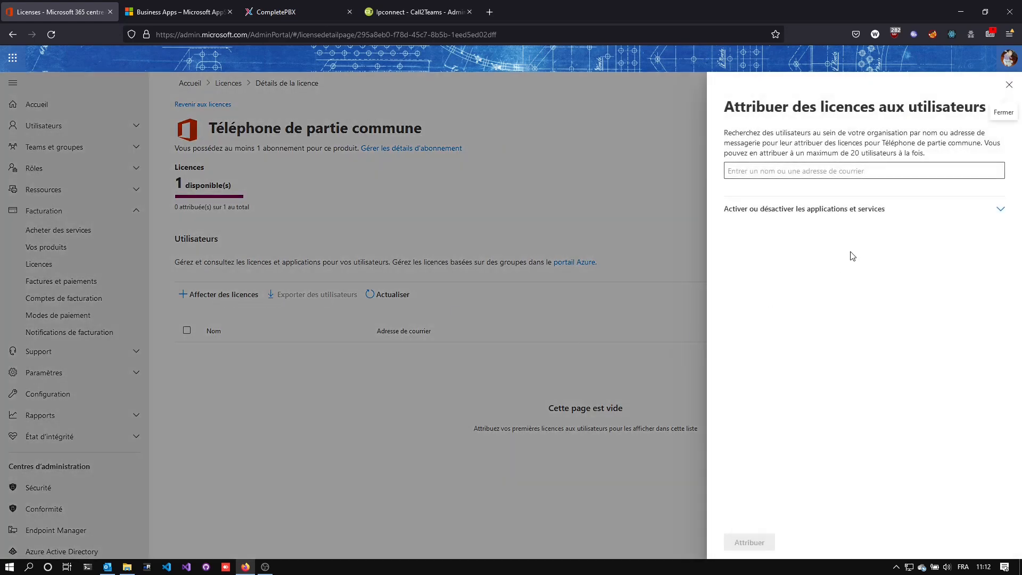
pyautogui.click(877, 174)
pyautogui.write('o')
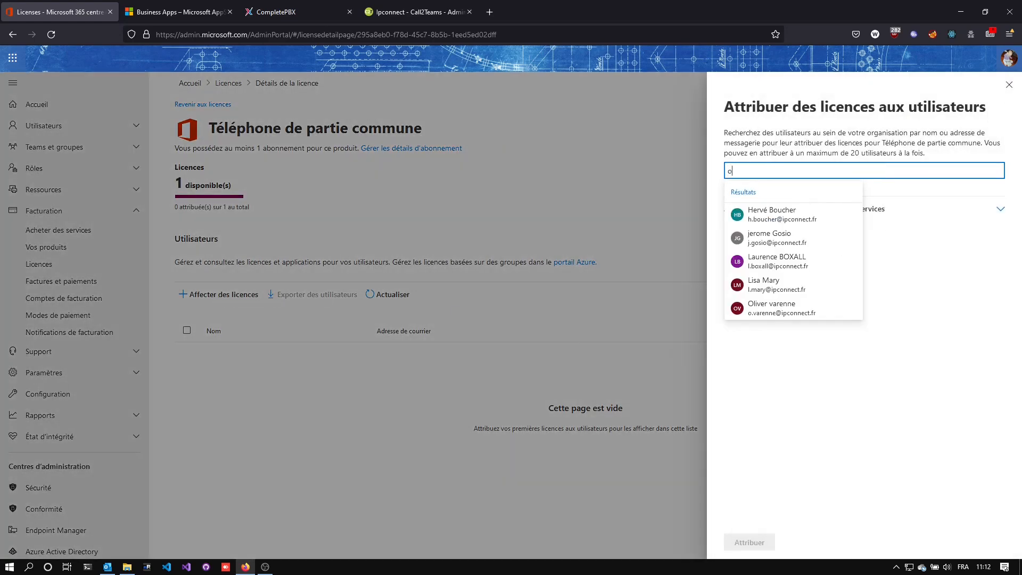
pyautogui.write('.v')
pyautogui.click(799, 212)
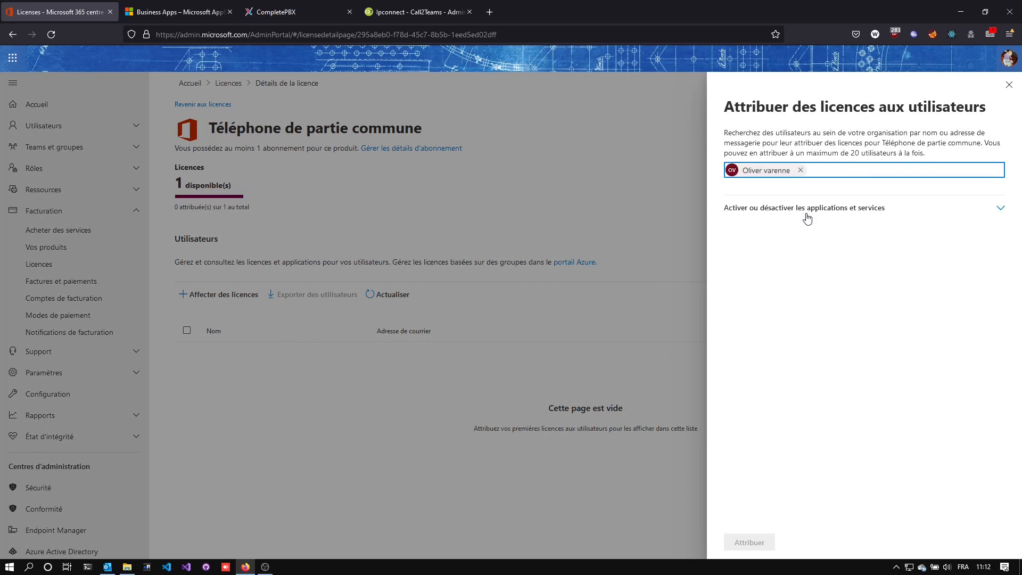
pyautogui.click(731, 542)
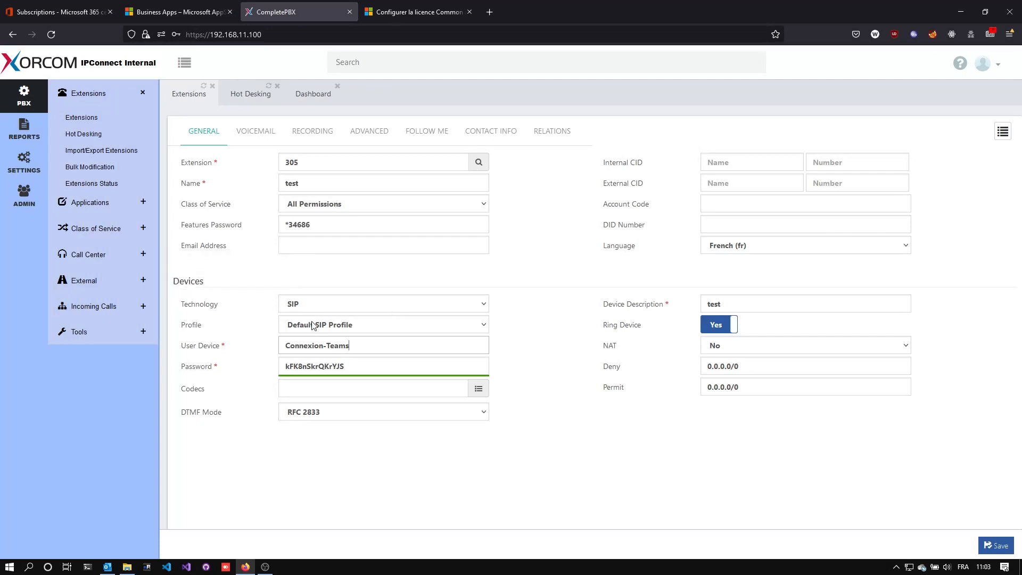
# In CompletePBX, check the user device Connexion-Teams and its password, and save the new extension 305.
pyautogui.moveTo(356, 354); pyautogui.dragTo(264, 332)
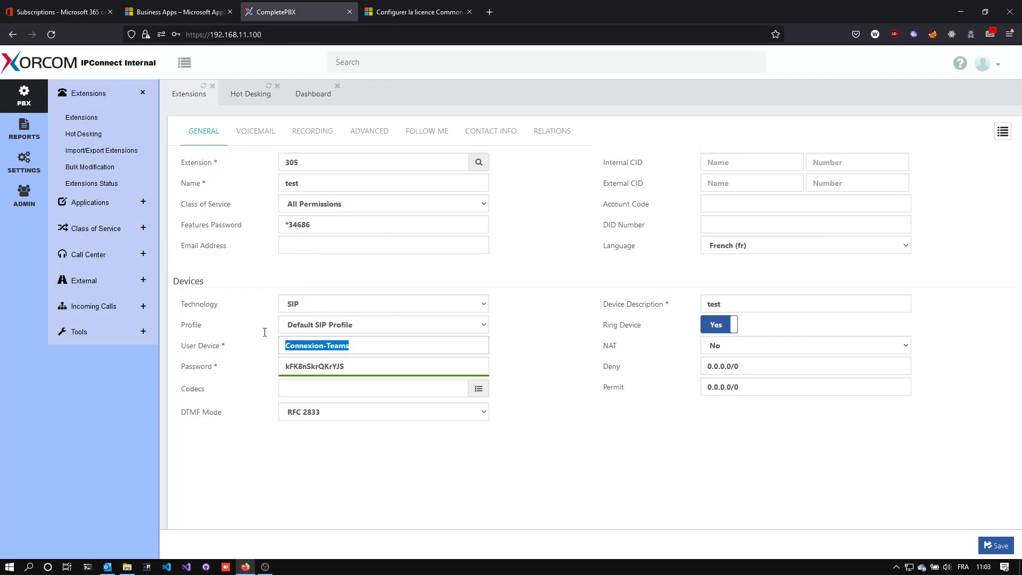
pyautogui.moveTo(360, 366); pyautogui.dragTo(274, 363)
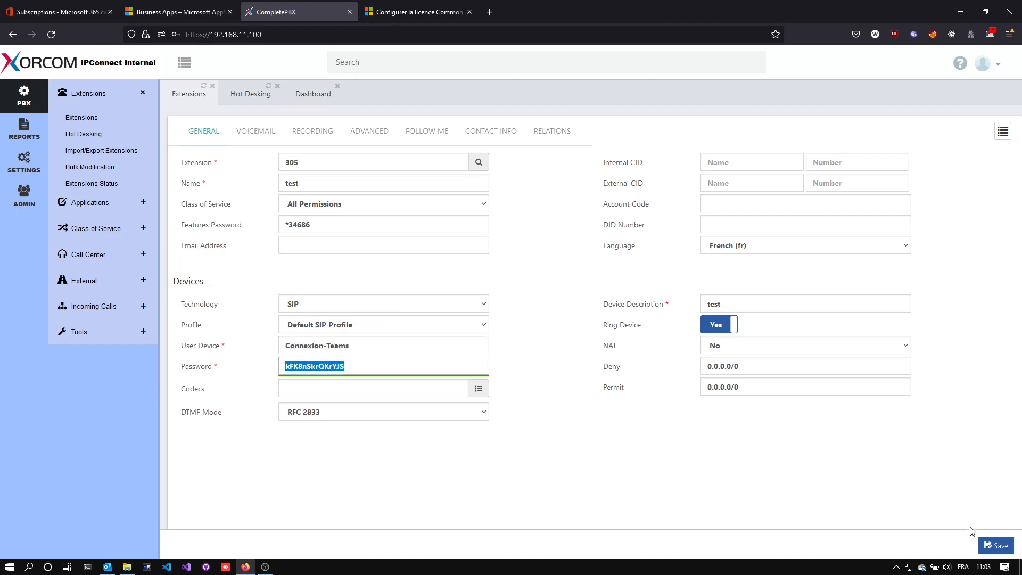
pyautogui.click(993, 546)
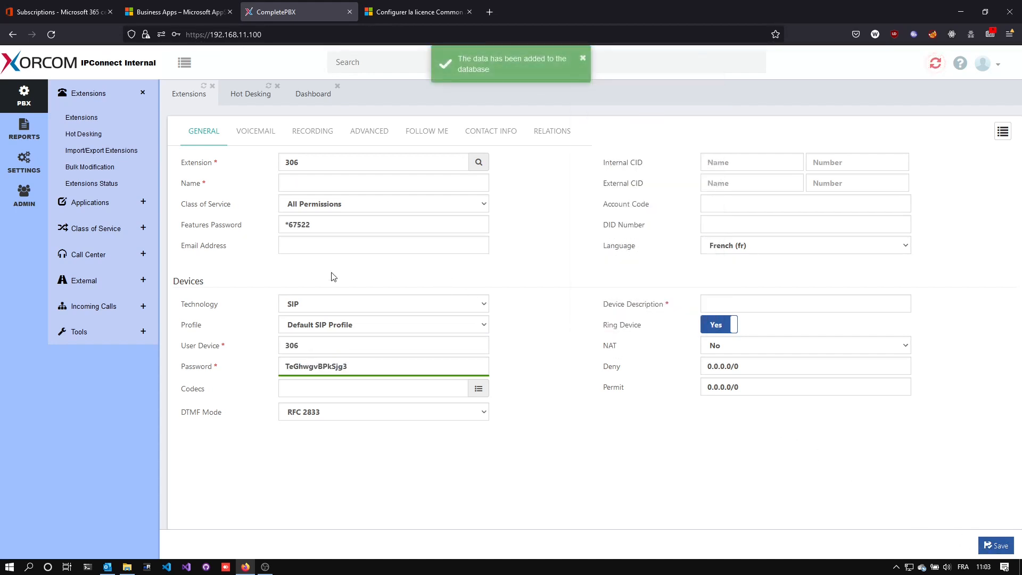
# Open the NAT section of the SIP settings and check the external address with its port.
pyautogui.click(21, 174)
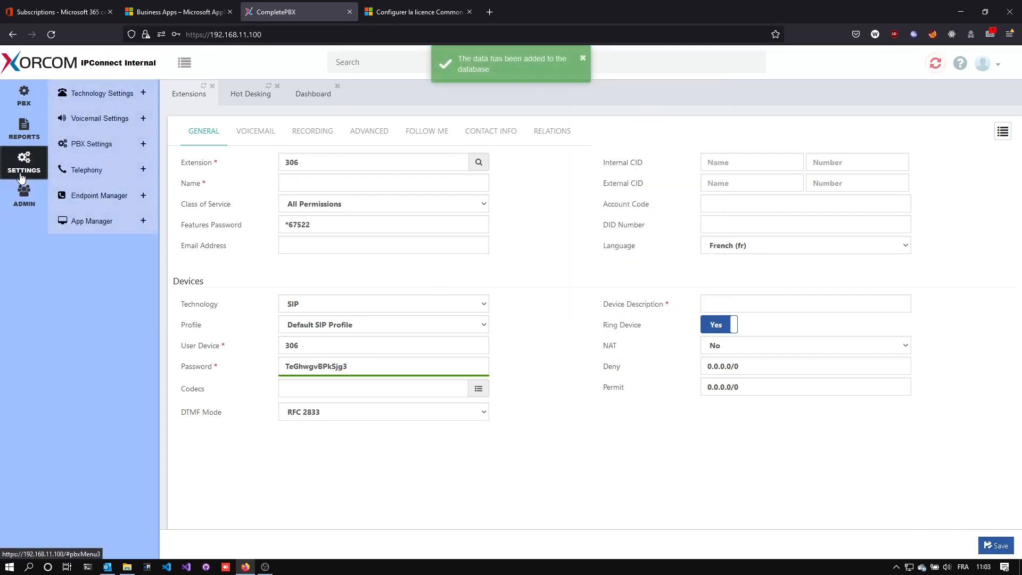
pyautogui.click(99, 93)
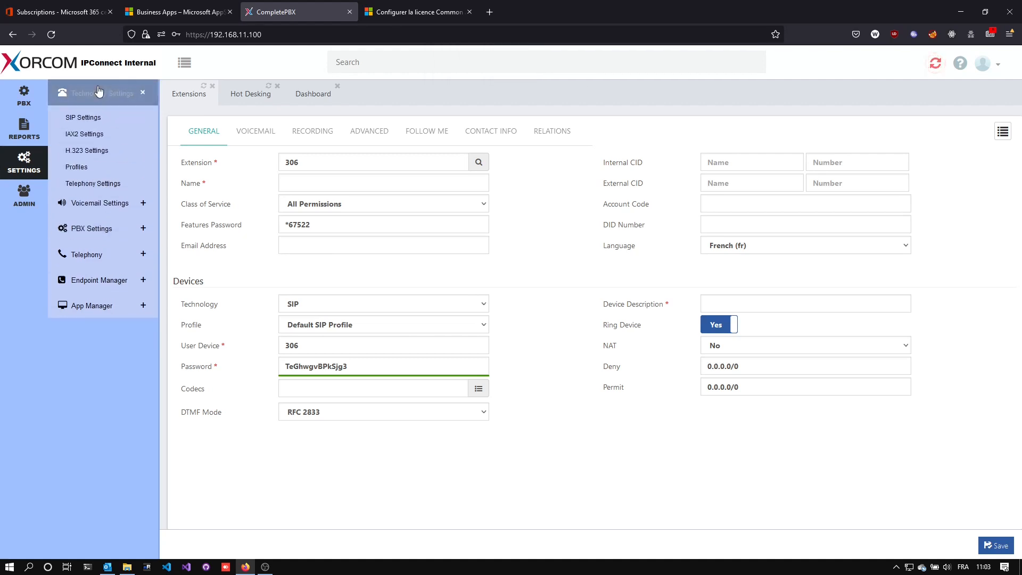
pyautogui.click(99, 118)
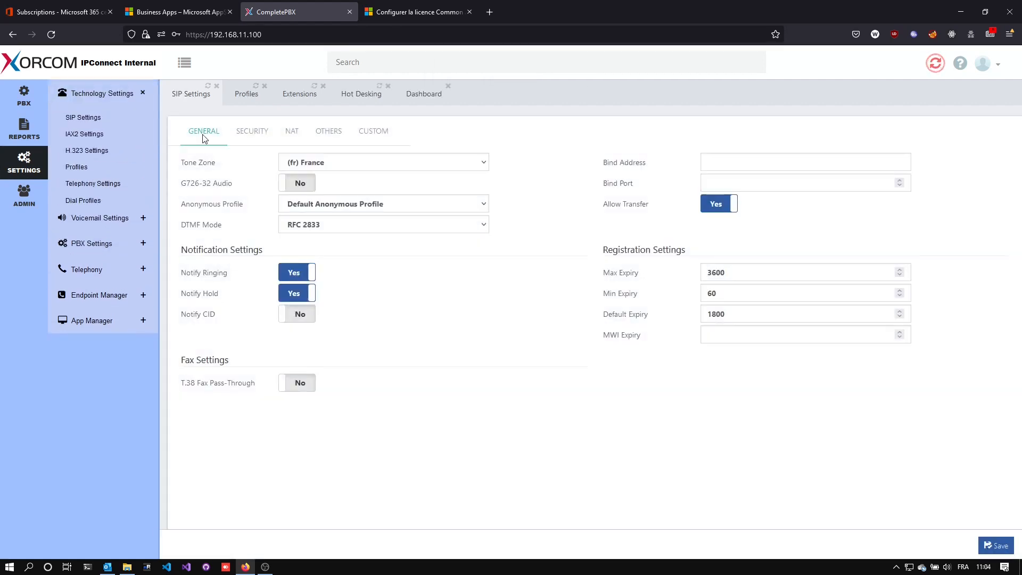
pyautogui.click(292, 130)
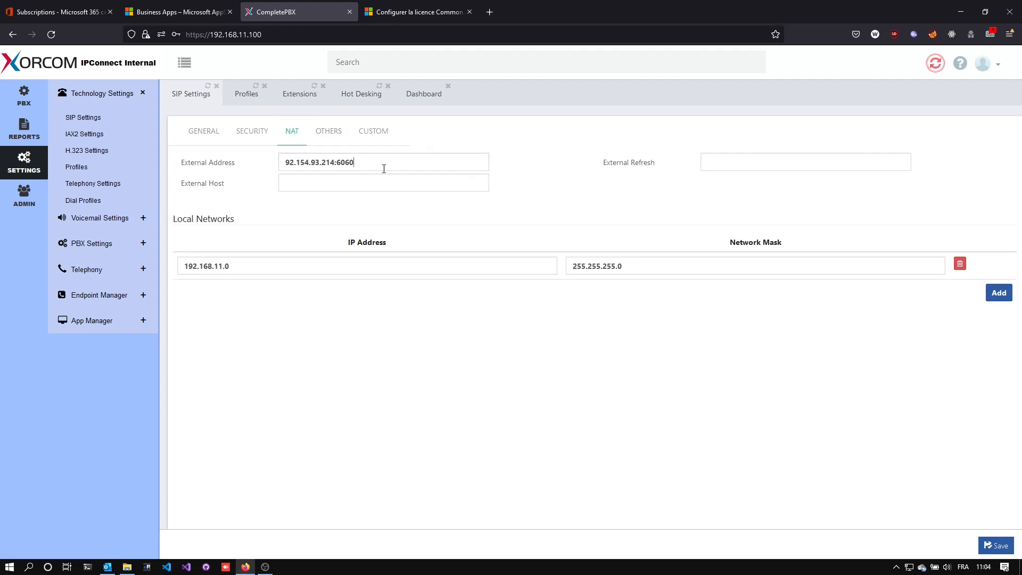
pyautogui.moveTo(383, 169); pyautogui.dragTo(283, 160)
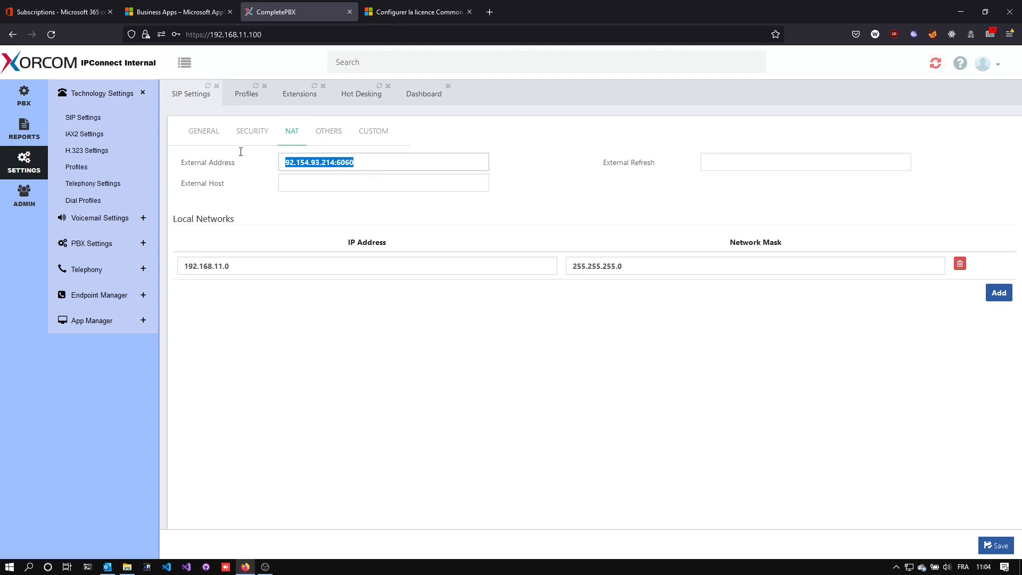
pyautogui.click(370, 167)
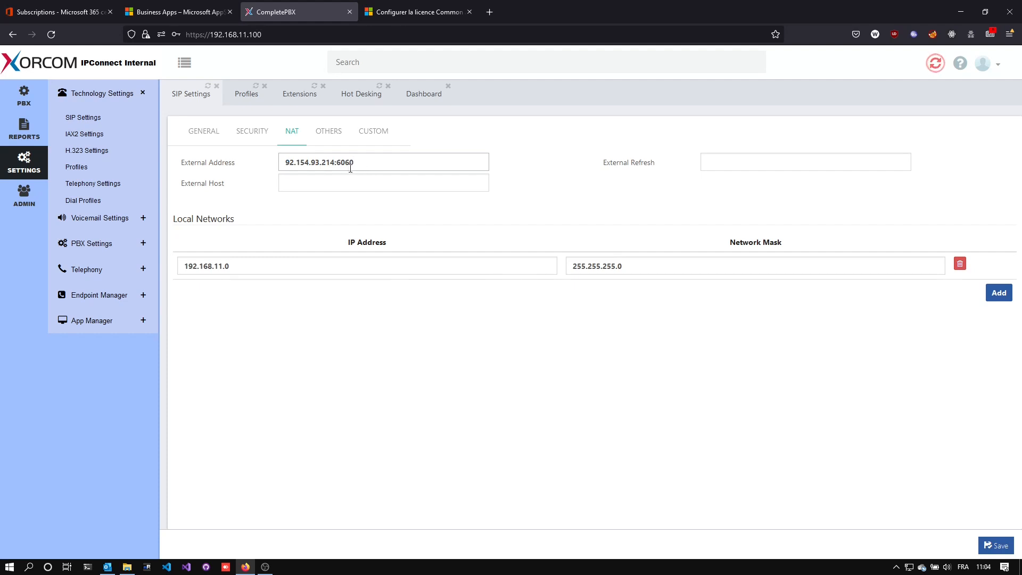
# Set the NAT mode of extension 305 to Force, Comedia, update the extension and reload the PBX system.
pyautogui.click(290, 98)
pyautogui.click(744, 379)
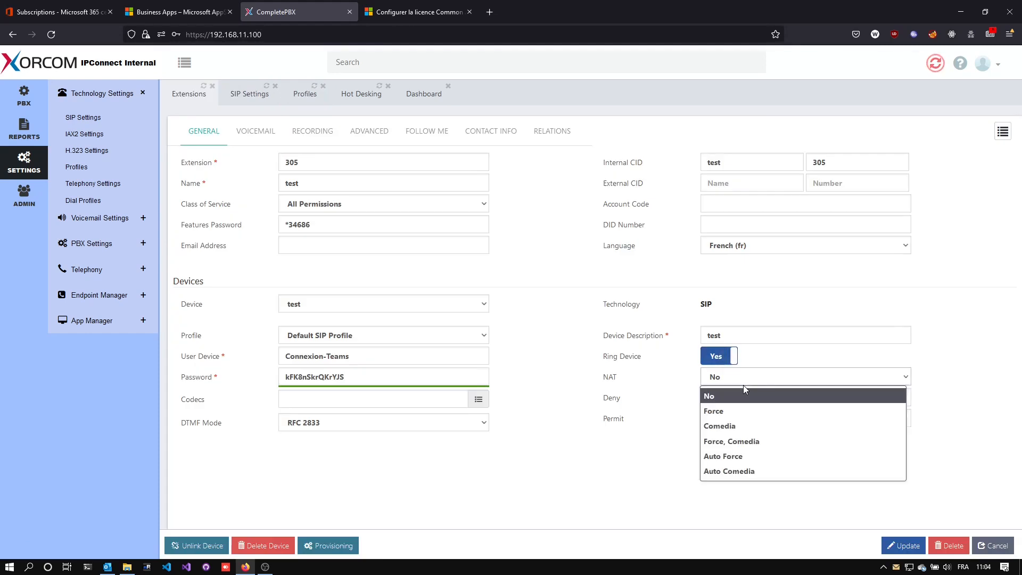
pyautogui.click(743, 442)
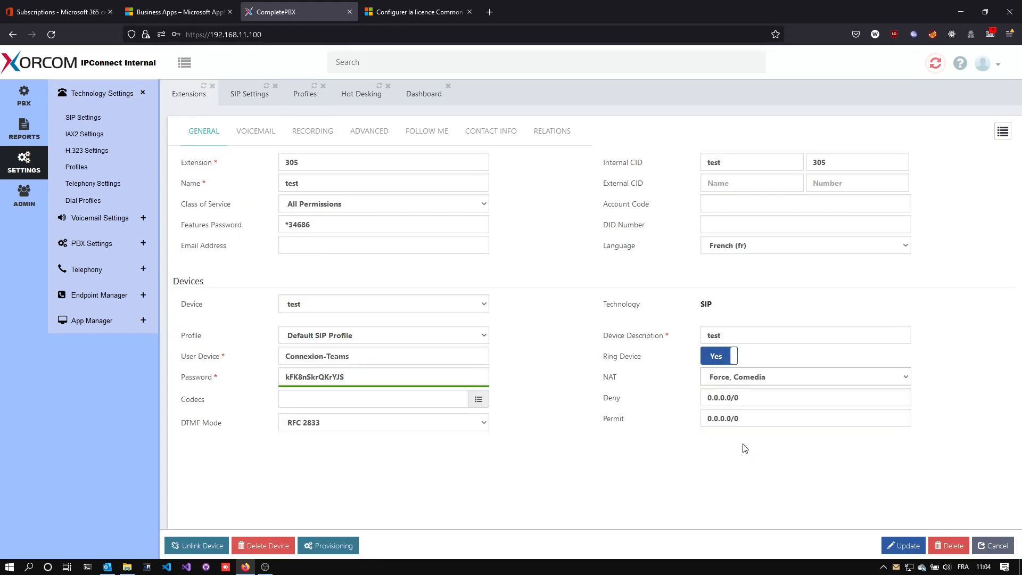
pyautogui.click(902, 545)
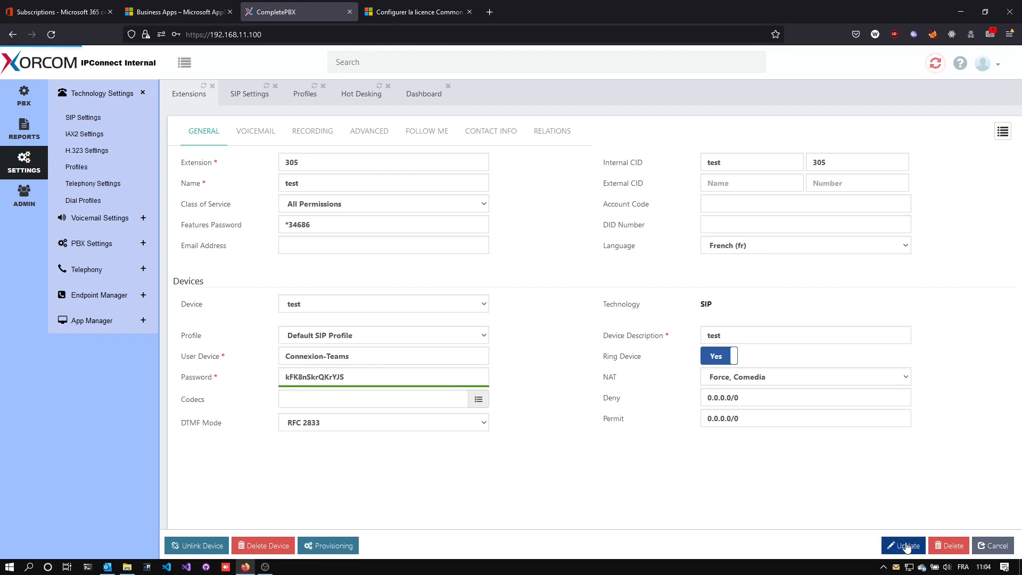
pyautogui.click(936, 64)
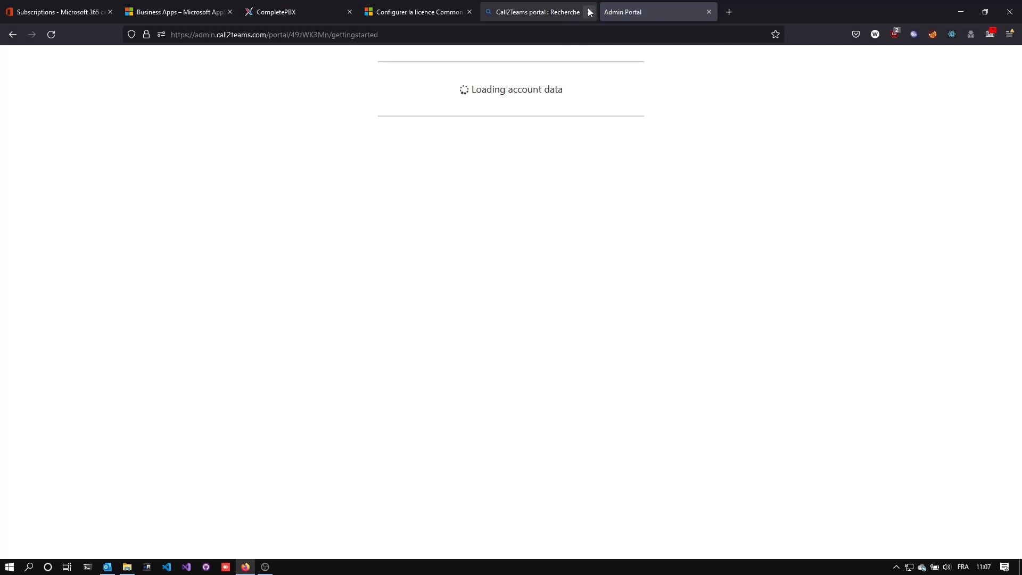
# In the Call2Teams wizard, check the tenant's prerequisites with the signed-in Microsoft account and continue to the PBX stage.
pyautogui.click(590, 12)
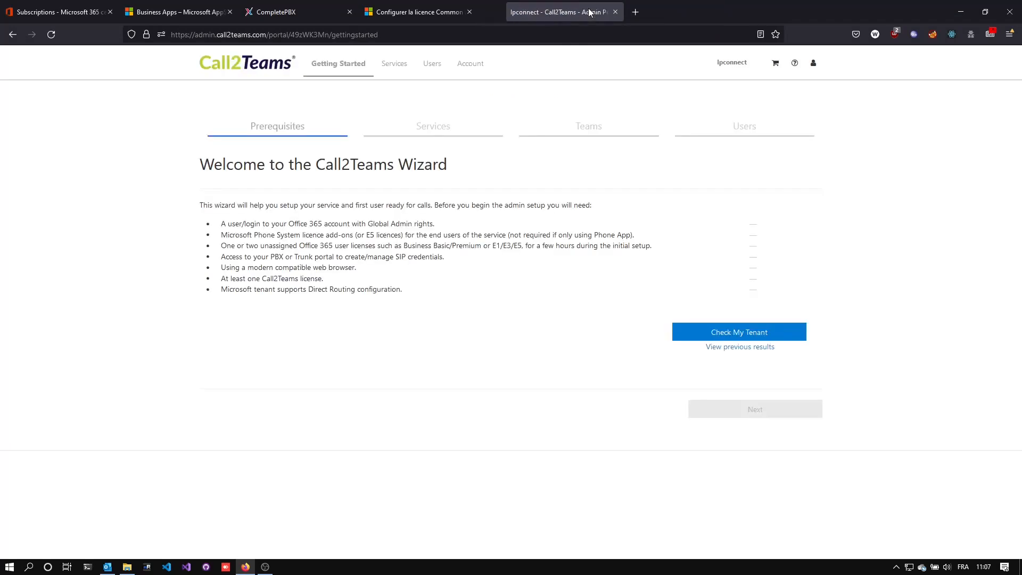
pyautogui.click(469, 12)
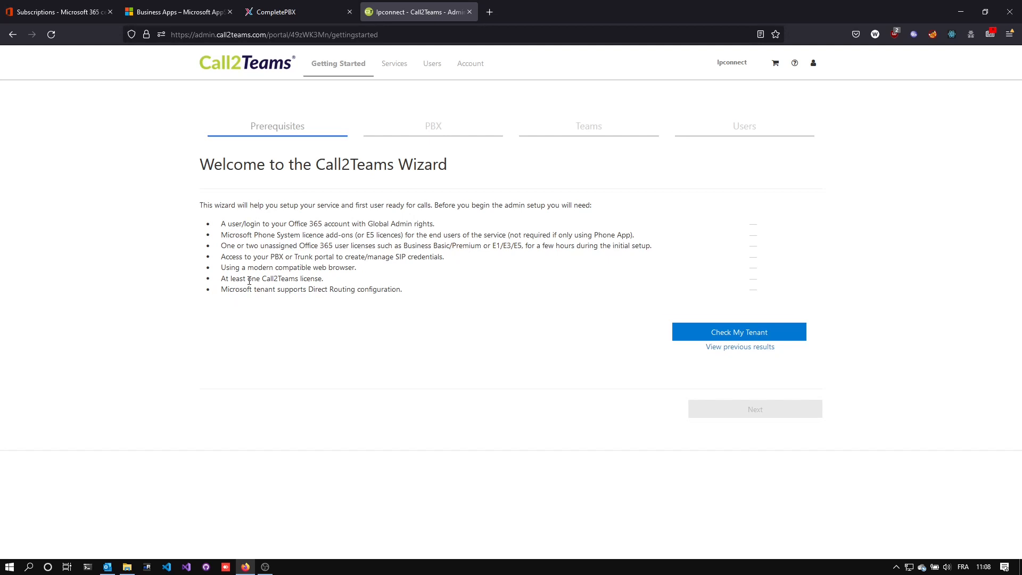
pyautogui.click(751, 333)
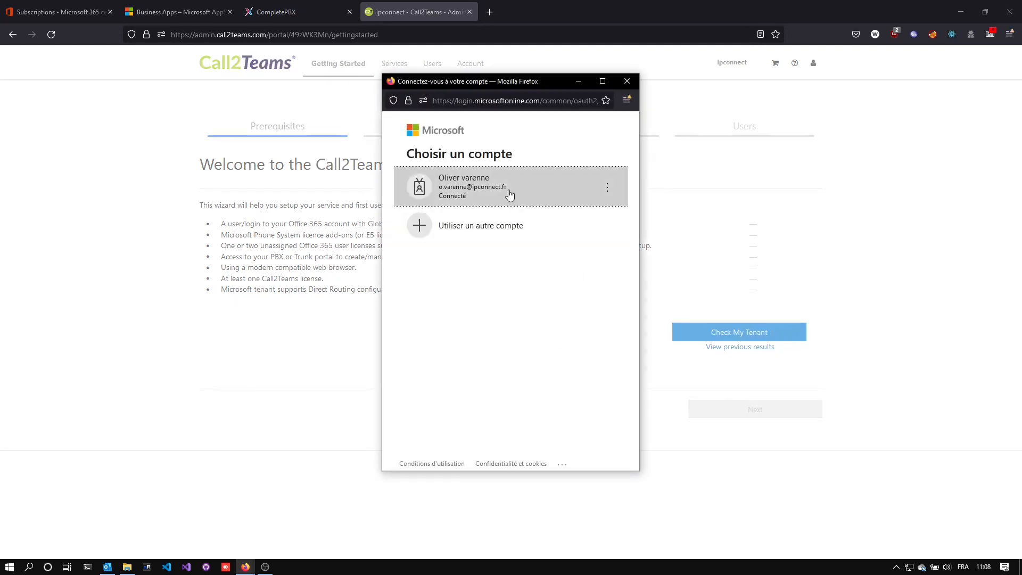
pyautogui.click(509, 195)
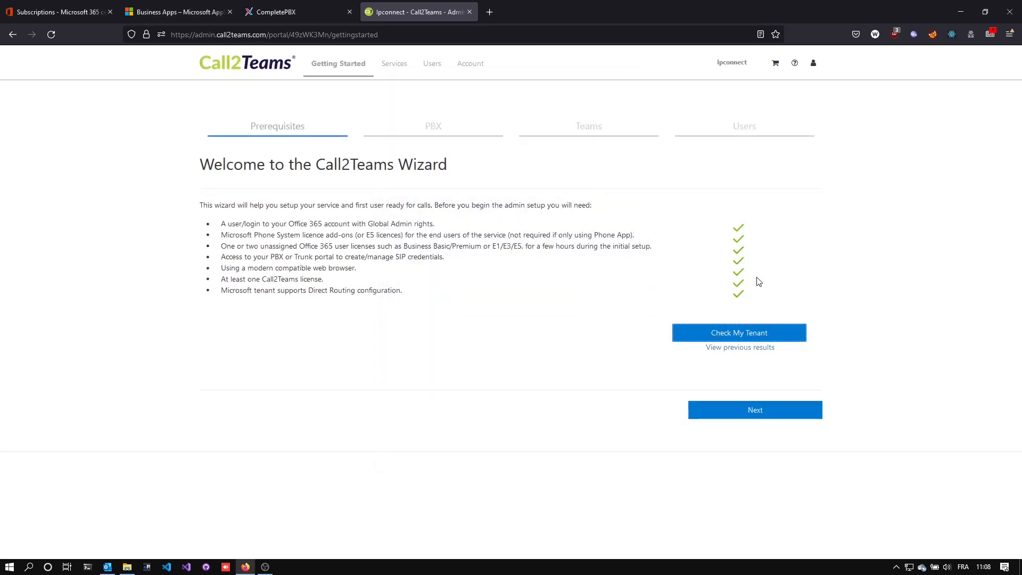
pyautogui.click(755, 415)
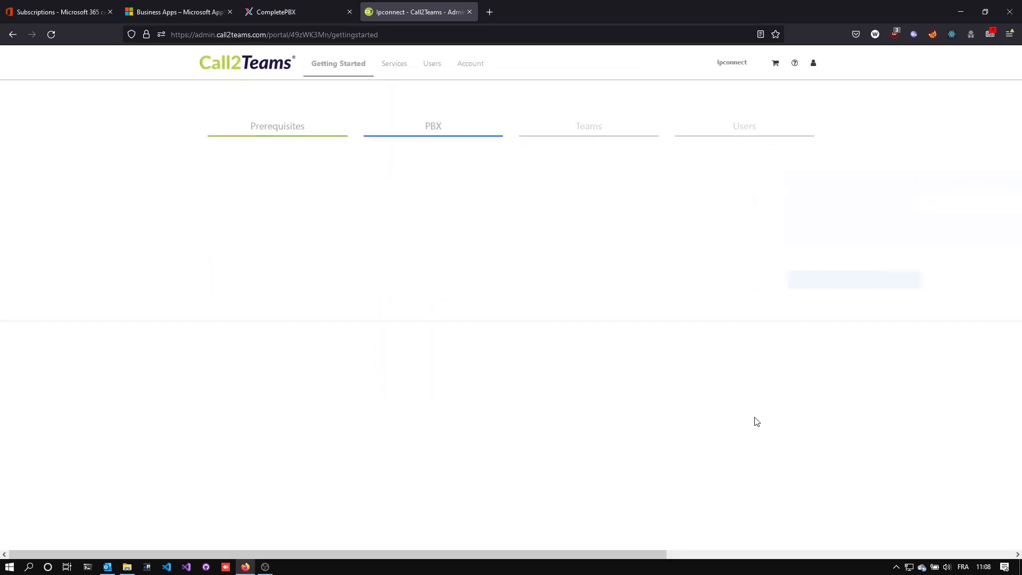
# Choose the Asterisk PBX template, and set the SIP domain to ipbx.ipconnect.fr and the SIP proxy to ipbx.ipconnect.fr:6060.
pyautogui.click(439, 212)
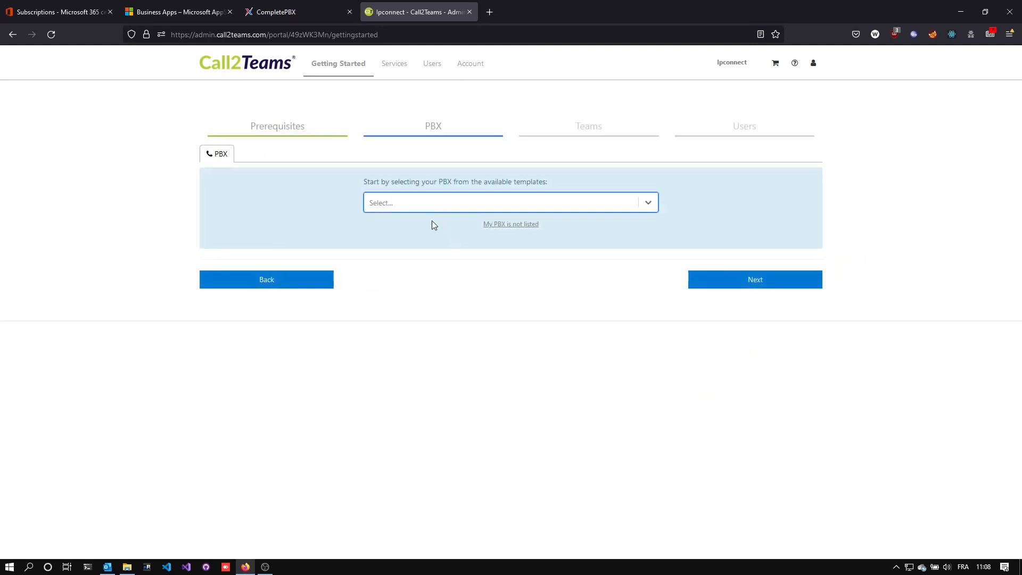
pyautogui.click(427, 208)
pyautogui.click(412, 251)
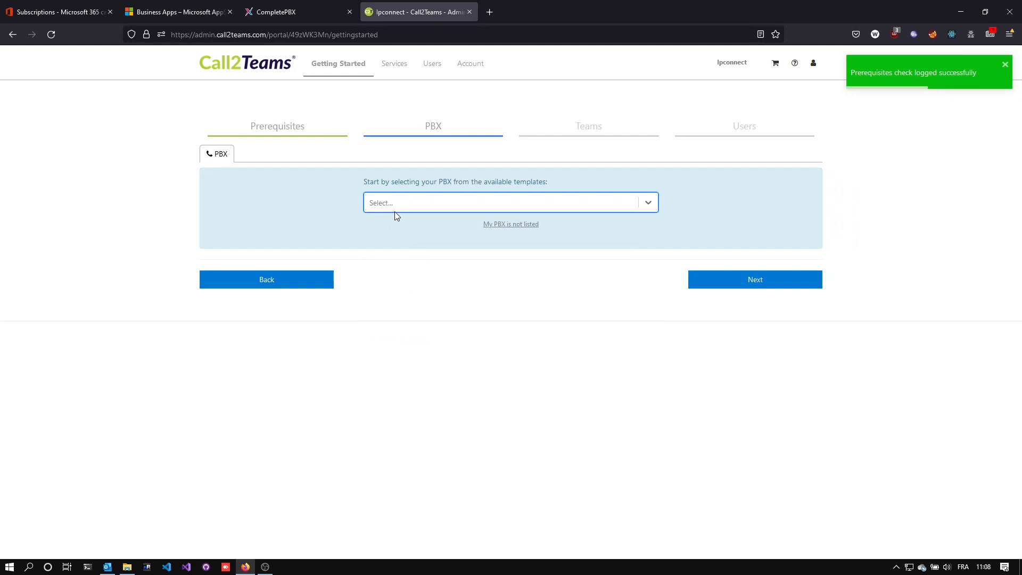
pyautogui.click(307, 341)
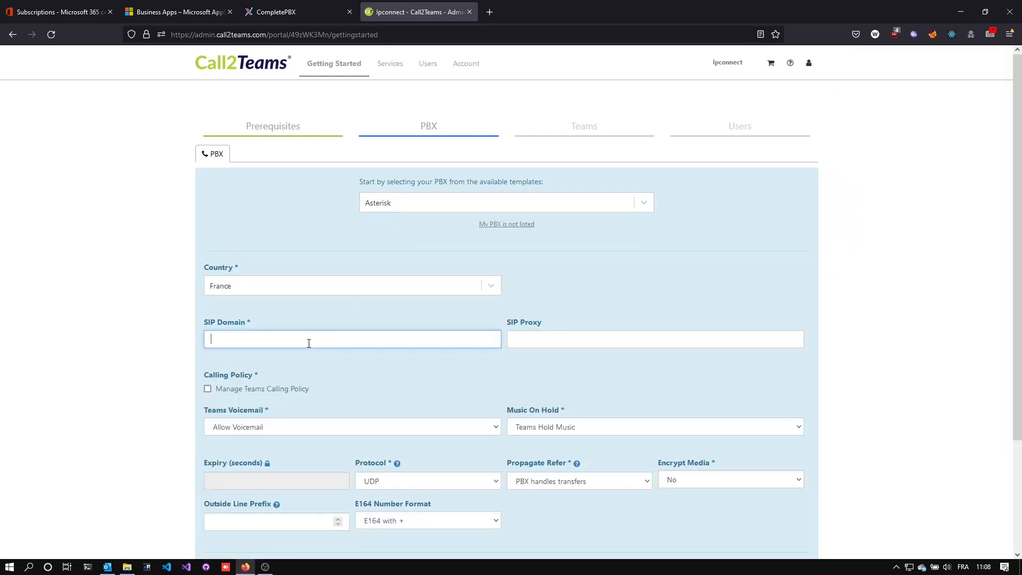
pyautogui.write('ipbx.ipconnect.fr')
pyautogui.press('Tab')
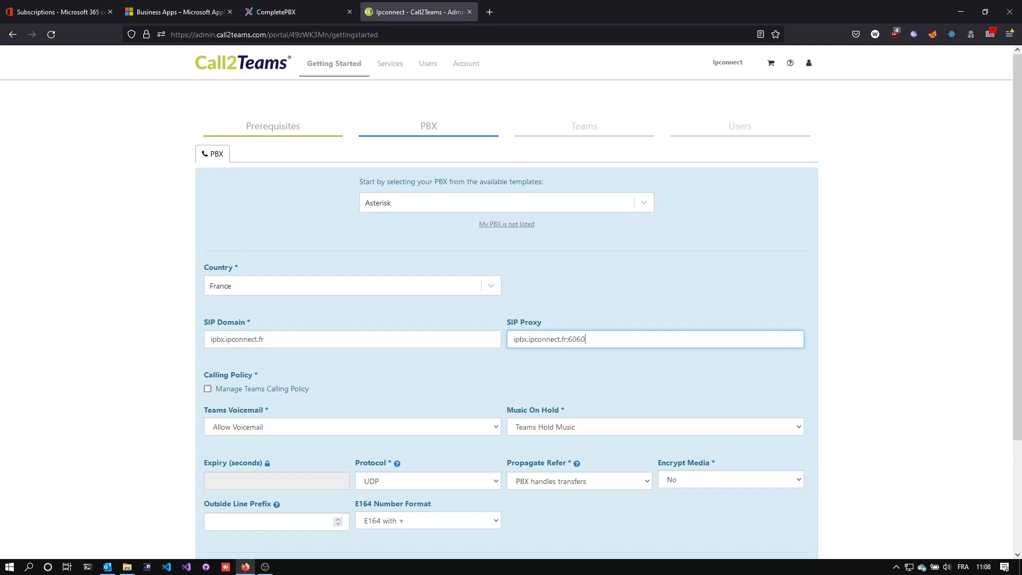
# Check the port of the external address in CompletePBX's SIP NAT settings, and return to the Call2Teams wizard.
pyautogui.click(255, 16)
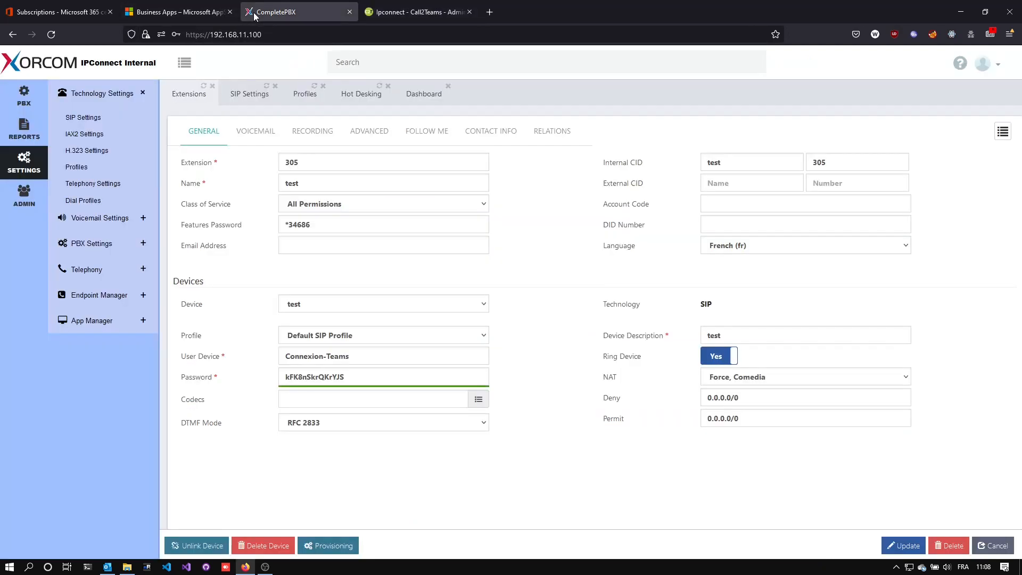
pyautogui.click(261, 103)
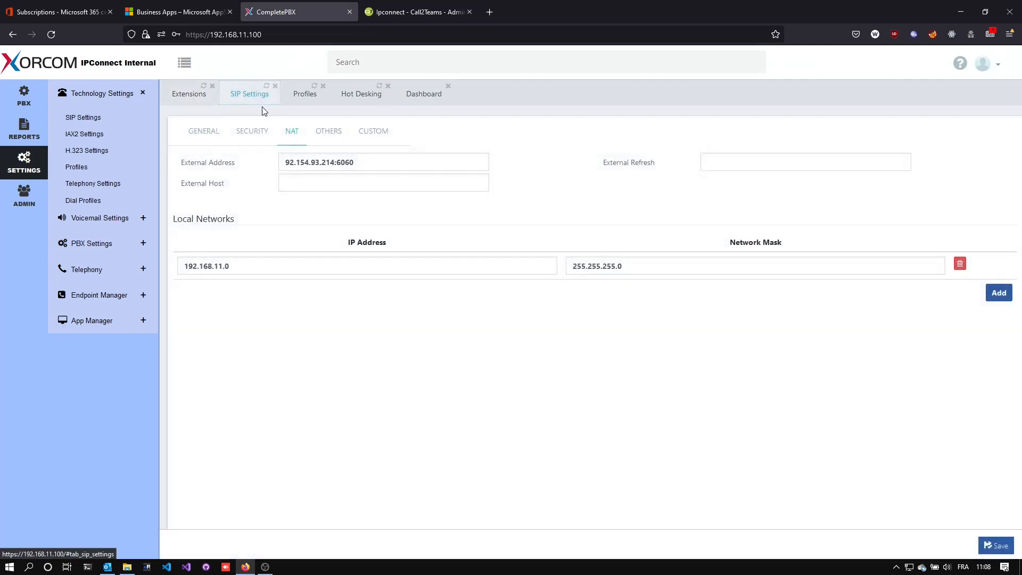
pyautogui.moveTo(377, 159); pyautogui.dragTo(342, 161)
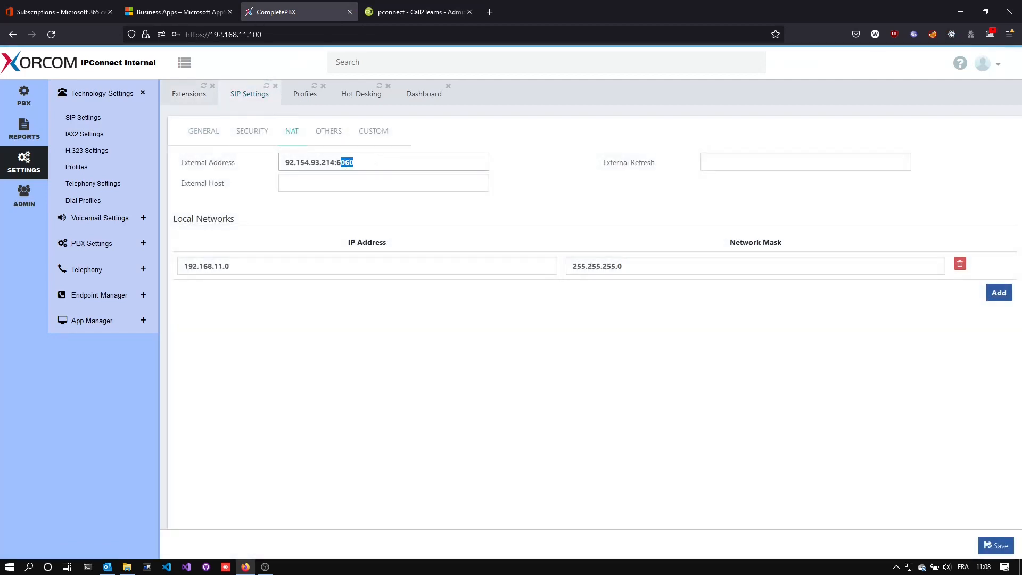
pyautogui.click(399, 12)
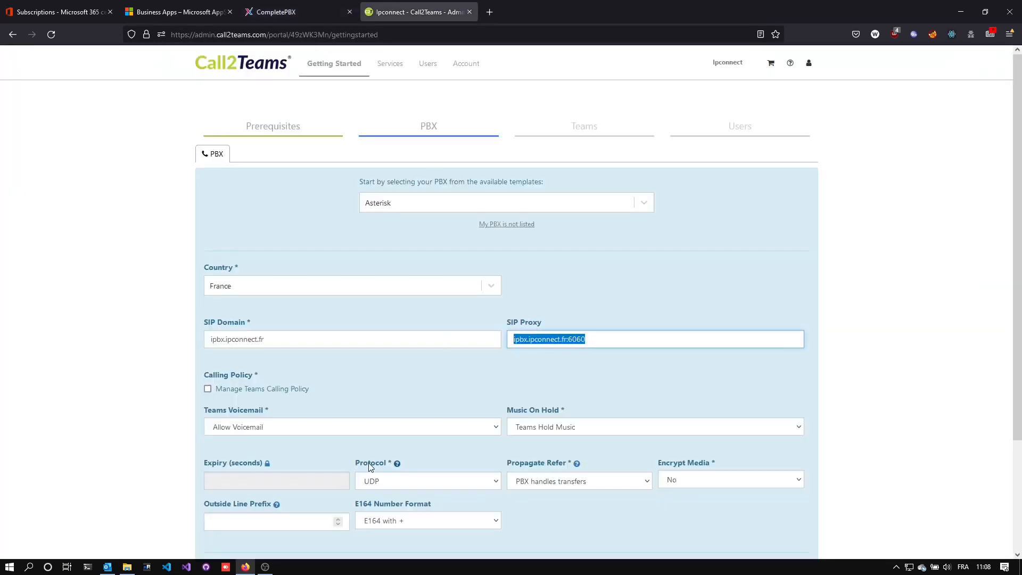
# Add the Asterisk PBX to the service and start syncing the queued Microsoft 365 calling changes.
pyautogui.scroll(-2, 277, 394)
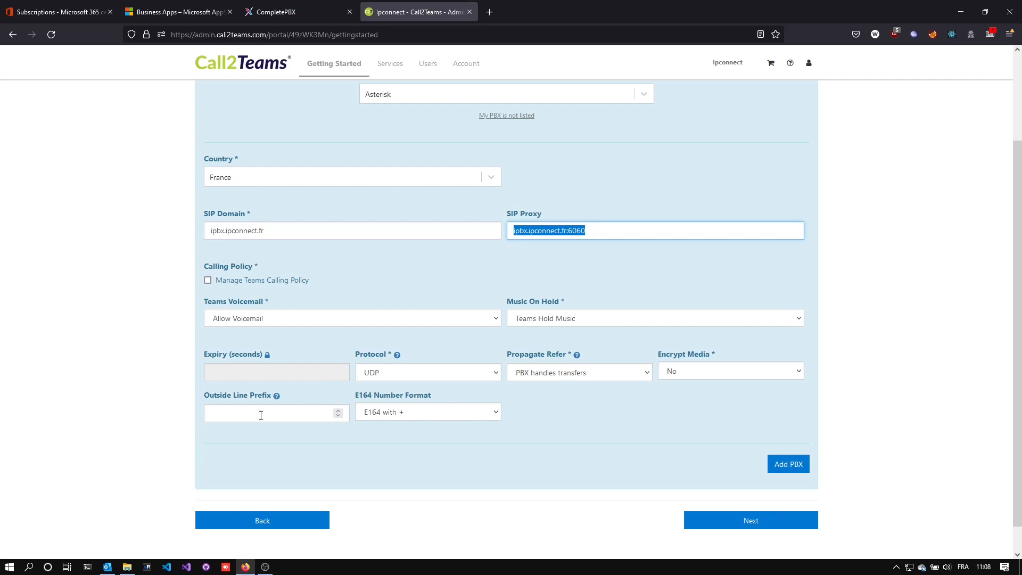
pyautogui.click(795, 464)
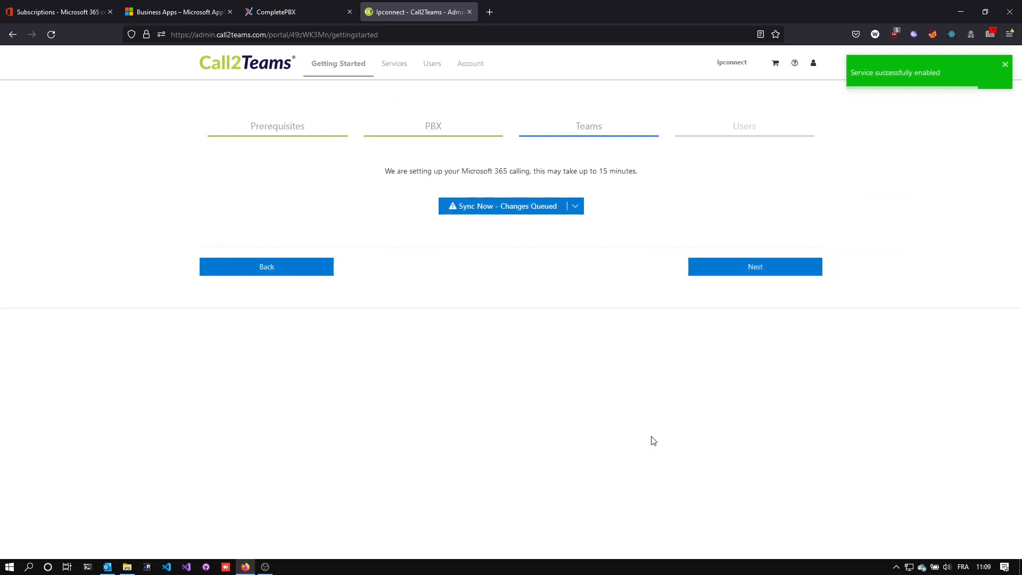
pyautogui.click(534, 212)
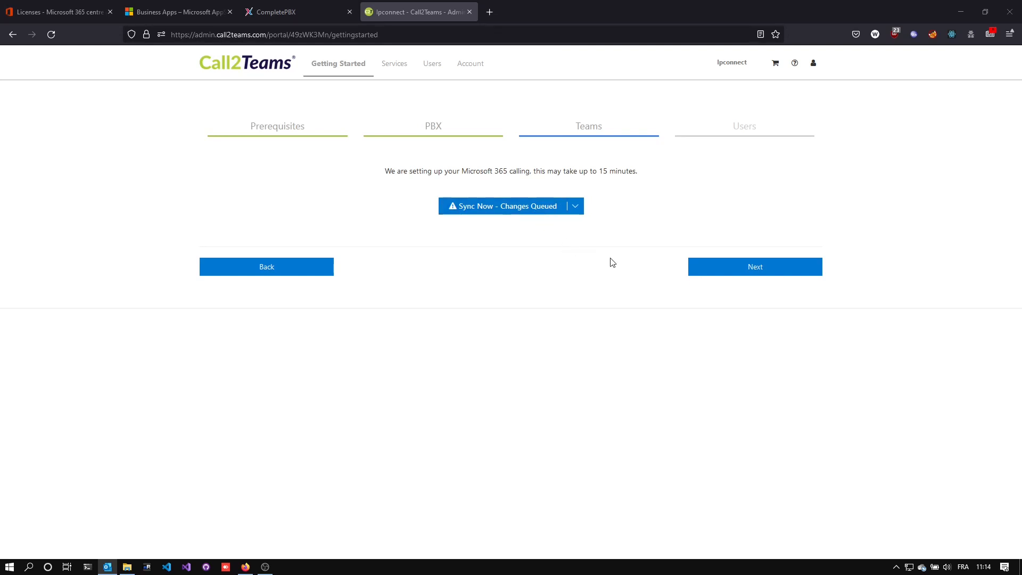
# Continue to the Users stage, select the organisation's Teams user and enter the French phone number.
pyautogui.click(738, 273)
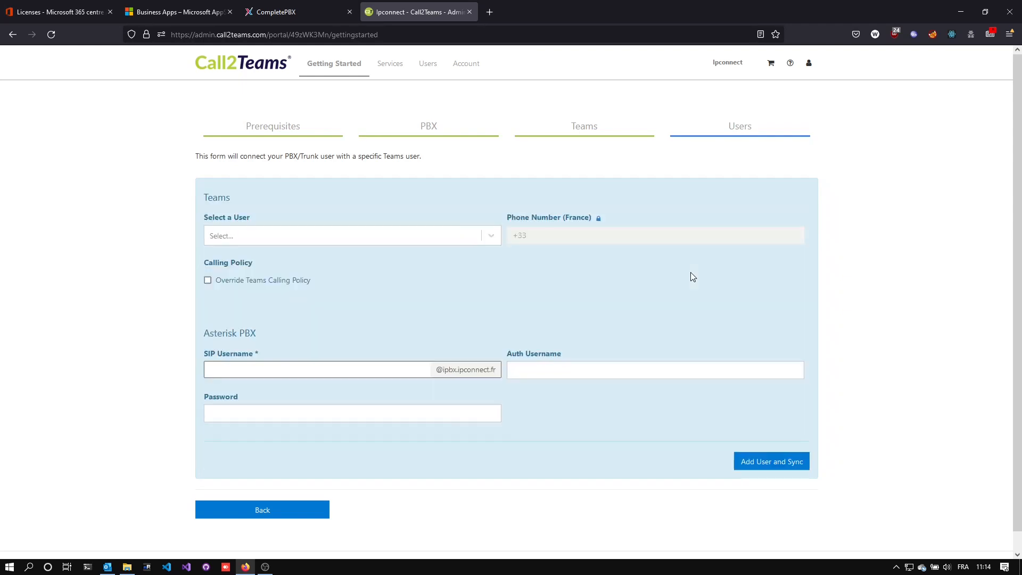
pyautogui.click(465, 234)
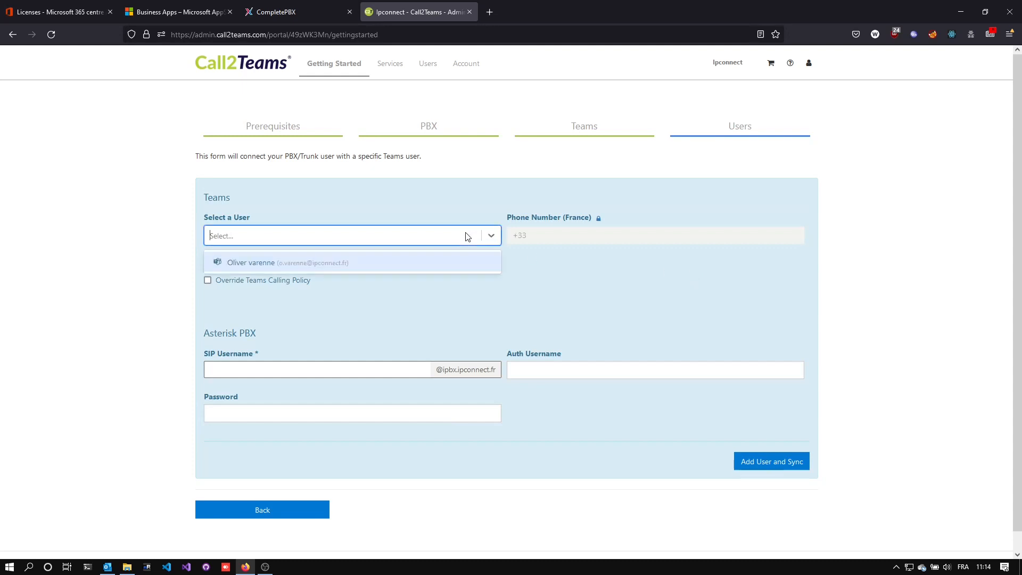
pyautogui.click(418, 266)
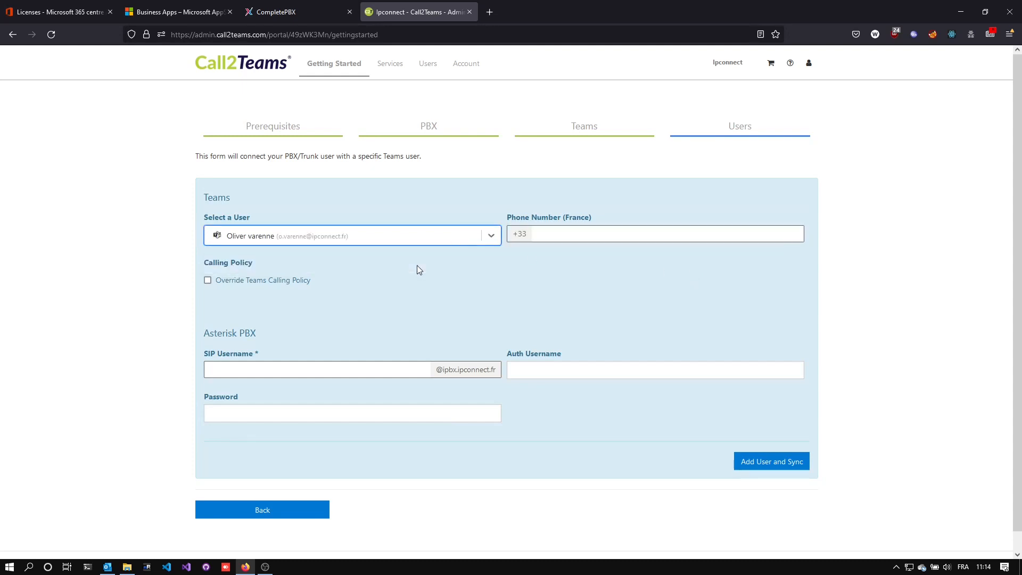
pyautogui.click(591, 237)
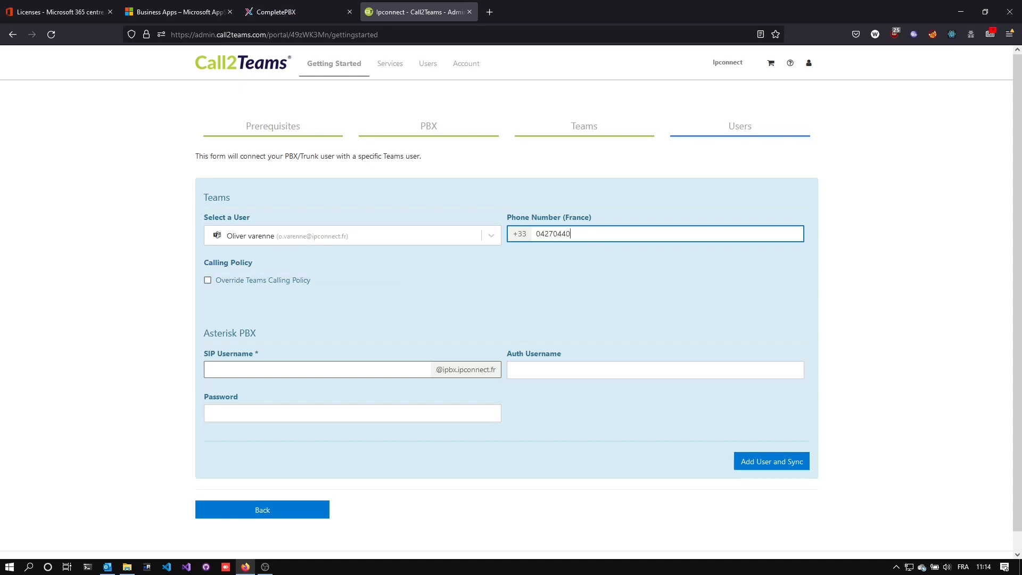
# Set the SIP username and auth username to Connexion-Teams, paste the SIP password, and add and sync the user.
pyautogui.click(384, 369)
pyautogui.write('Connexion-Teams')
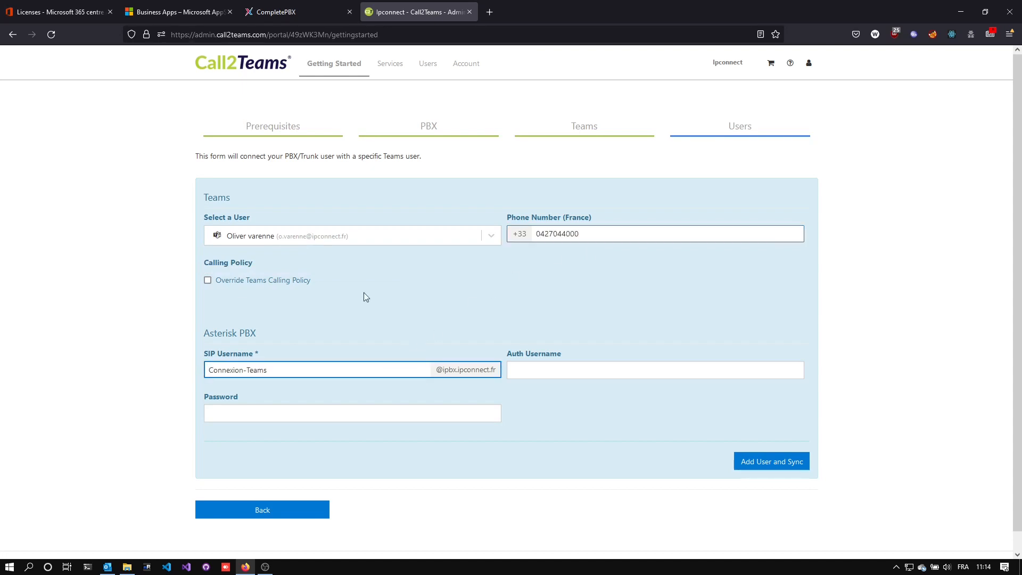
pyautogui.click(651, 367)
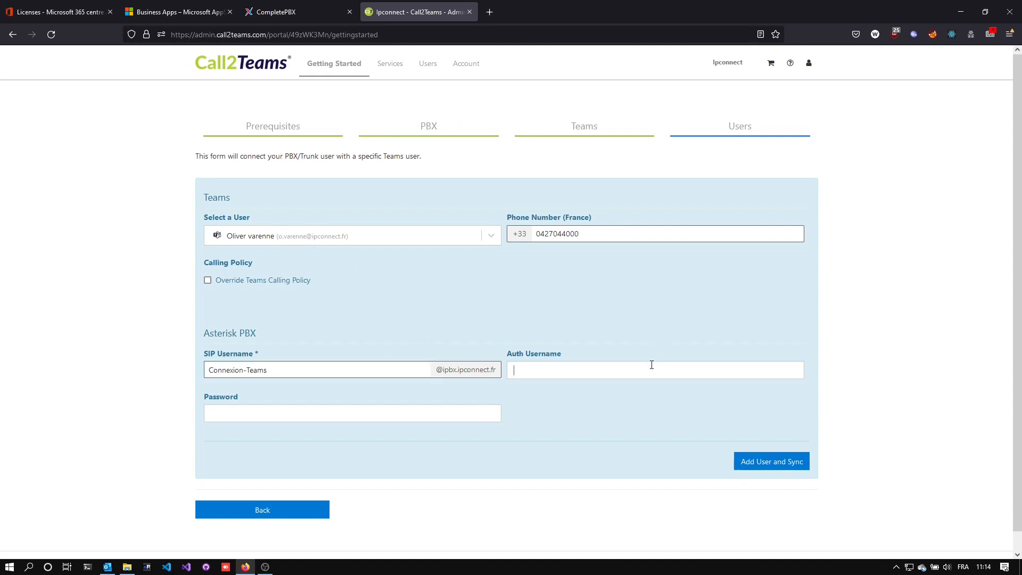
pyautogui.write('Connexion-Teams')
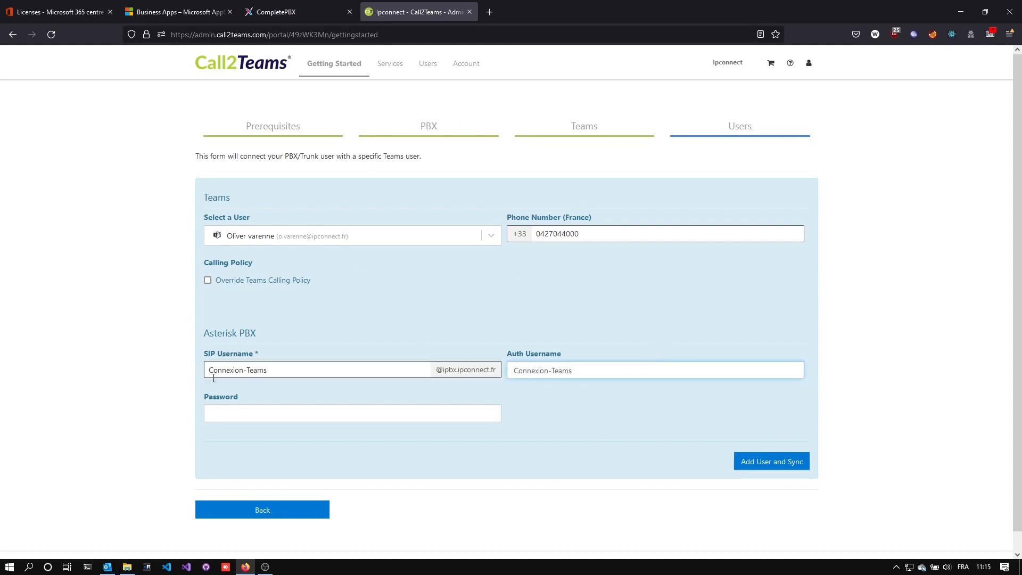
pyautogui.click(413, 421)
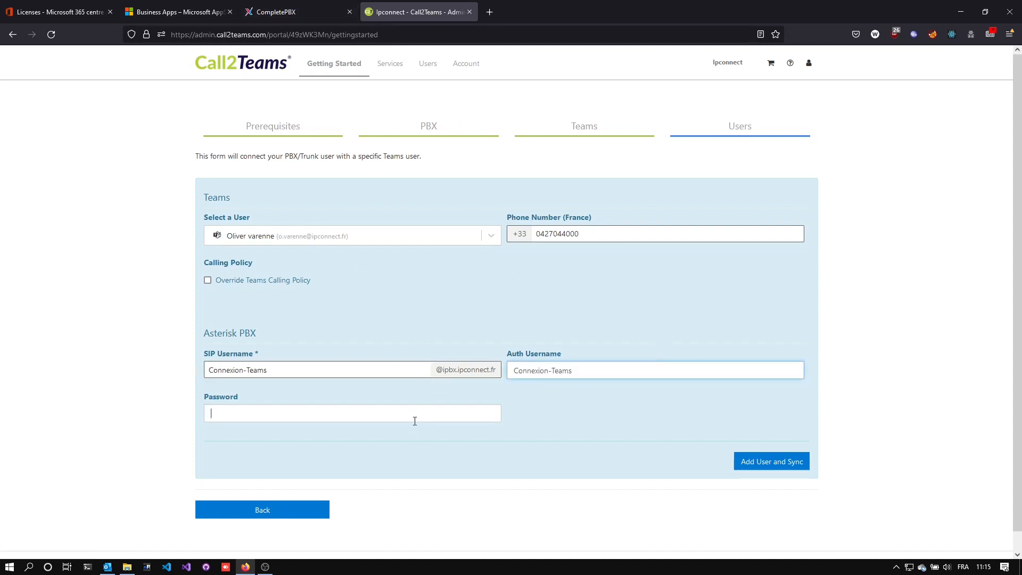
pyautogui.hotkey('ctrl', 'v')
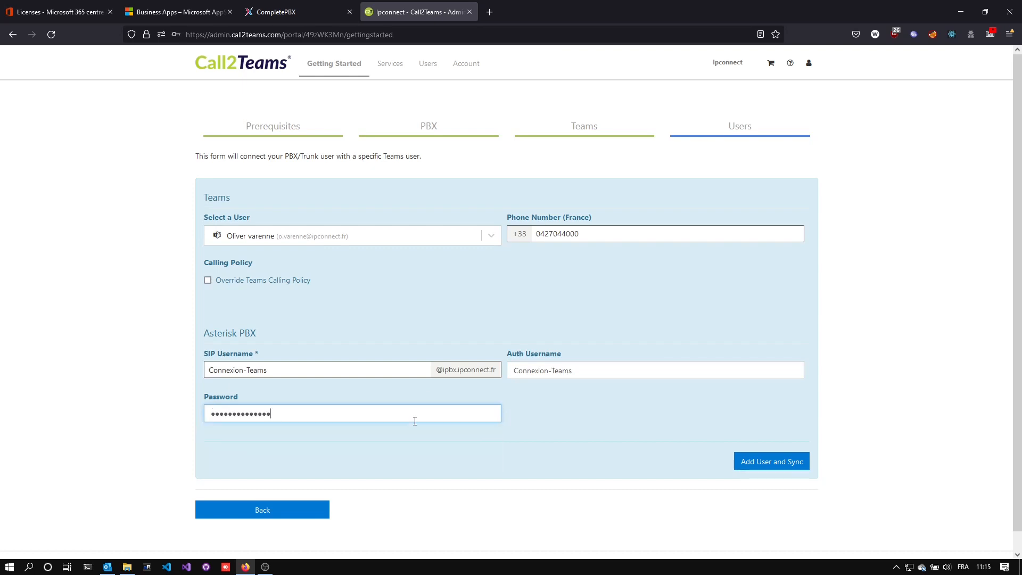
pyautogui.click(792, 463)
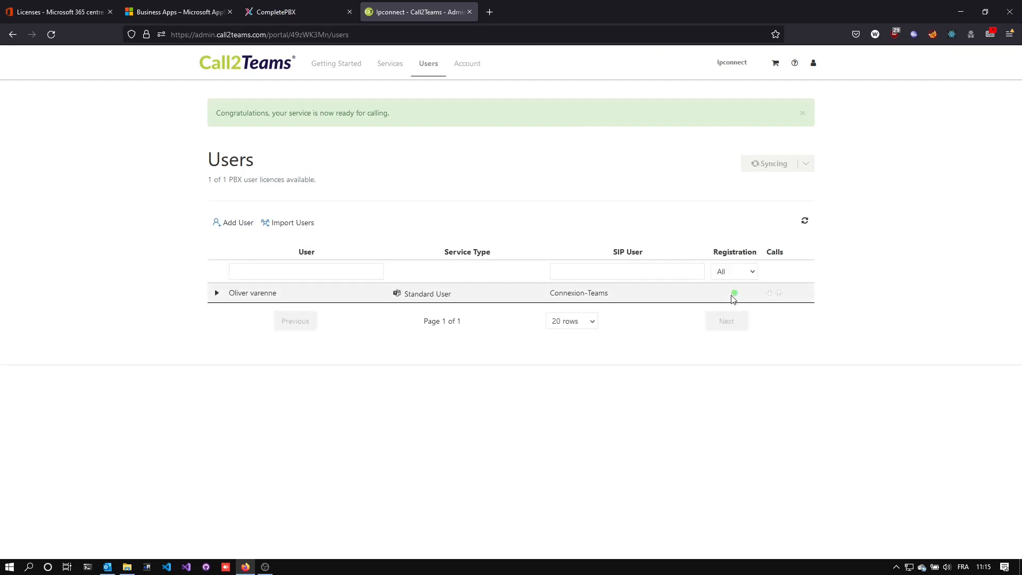
# Review the new user's registration status and details, and the PBX and Teams service settings.
pyautogui.moveTo(735, 294)
pyautogui.click(217, 294)
pyautogui.scroll(-3, 333, 358)
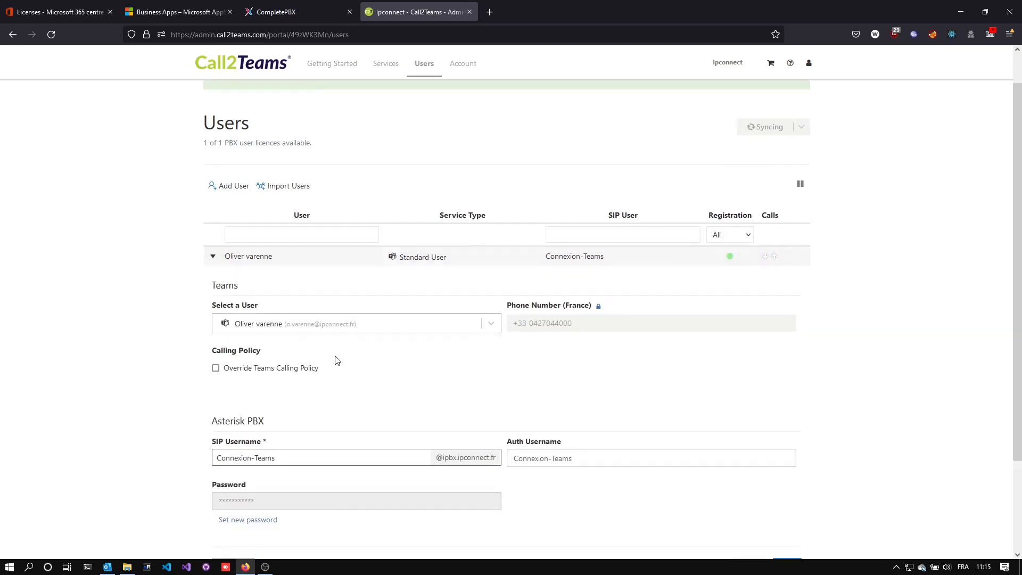
pyautogui.scroll(3, 337, 360)
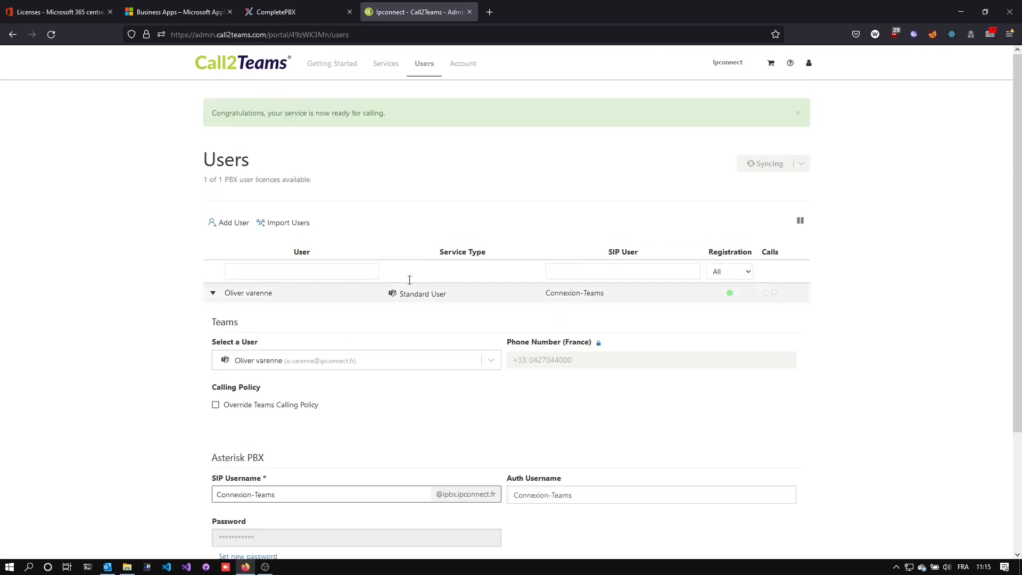
pyautogui.click(386, 64)
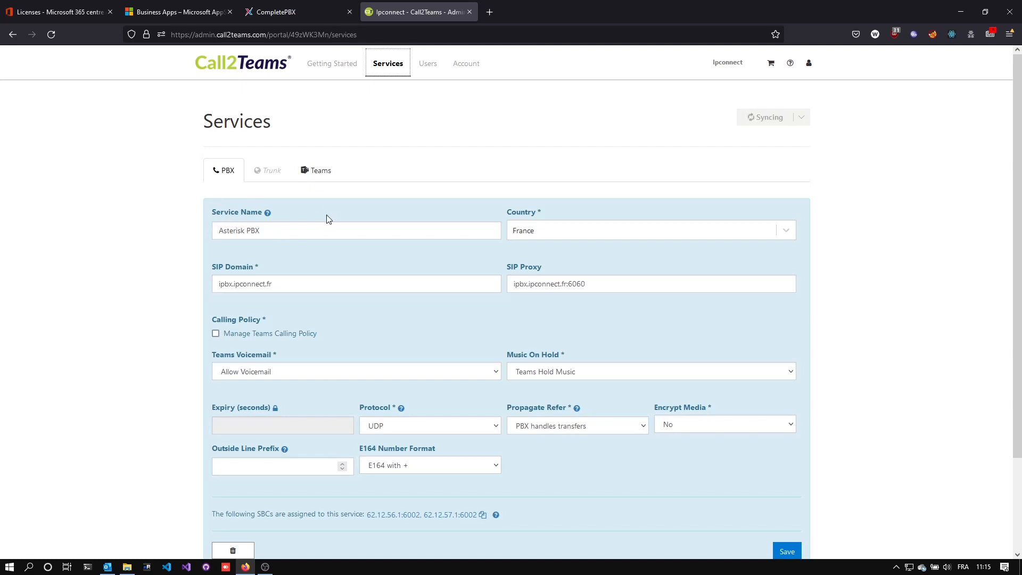
pyautogui.click(319, 172)
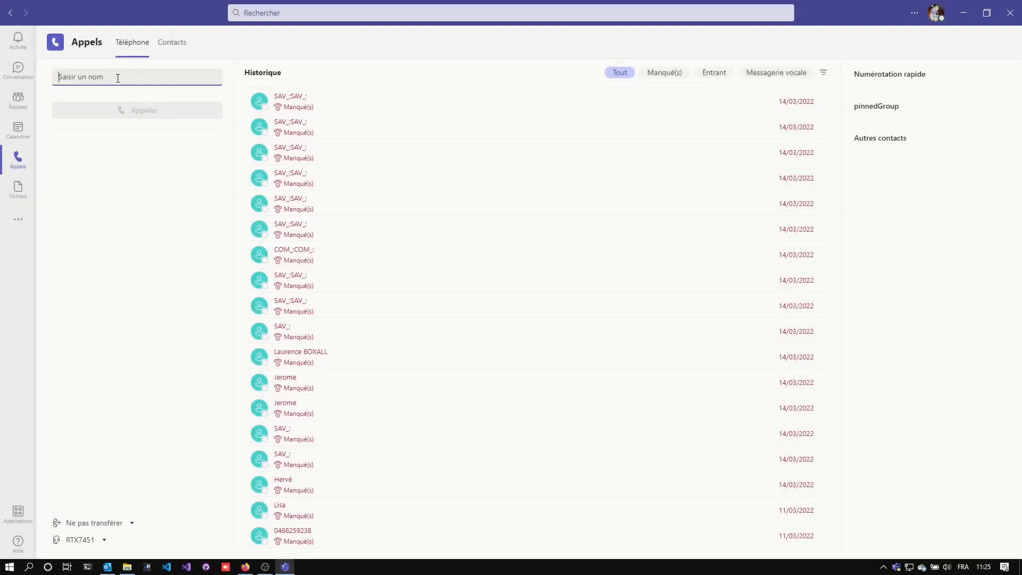
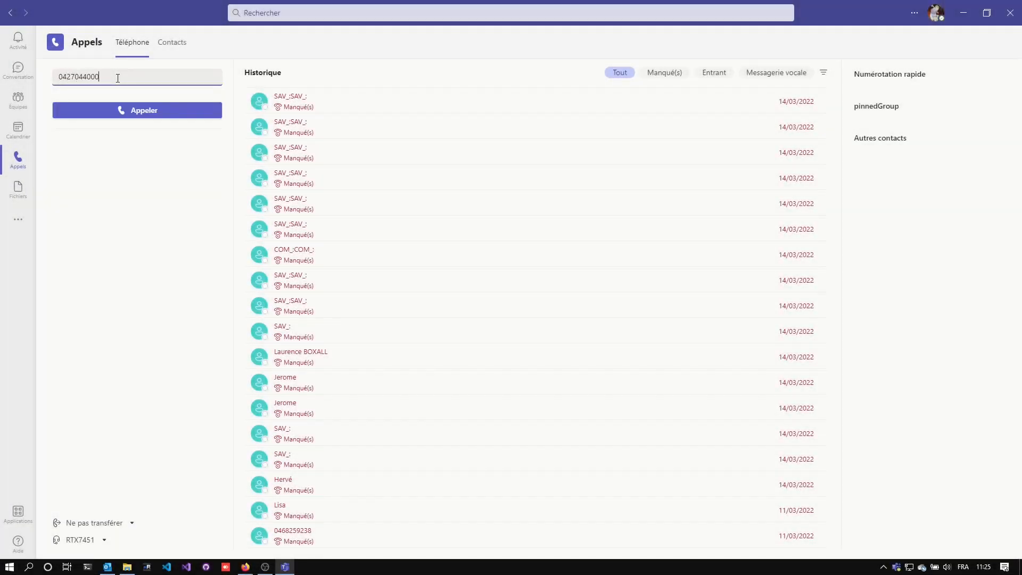
# In Microsoft Teams, make and end a test call to the phone number, and answer and end the incoming call from extension 302.
pyautogui.click(133, 107)
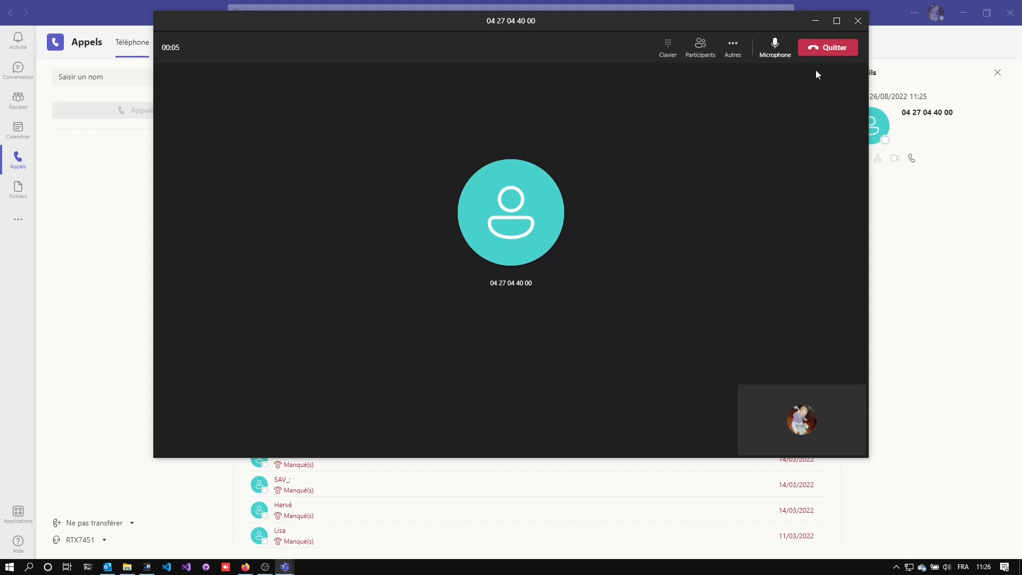
pyautogui.click(826, 48)
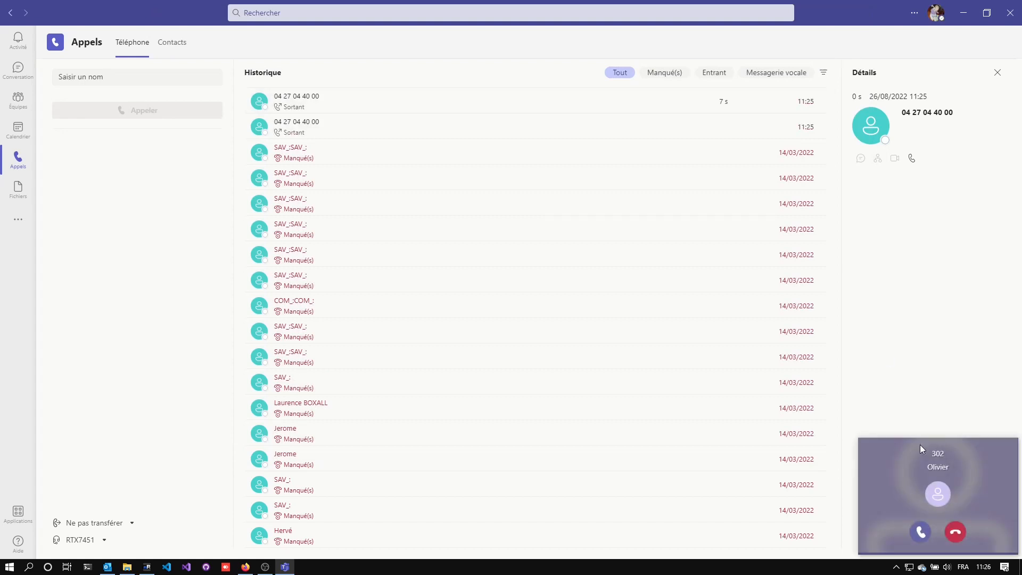
pyautogui.click(921, 531)
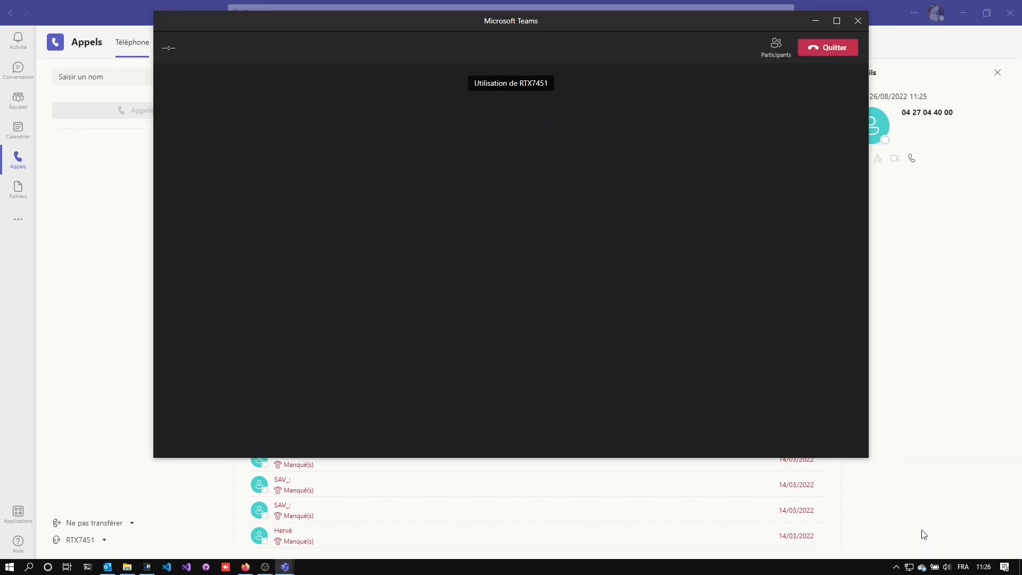
pyautogui.click(838, 56)
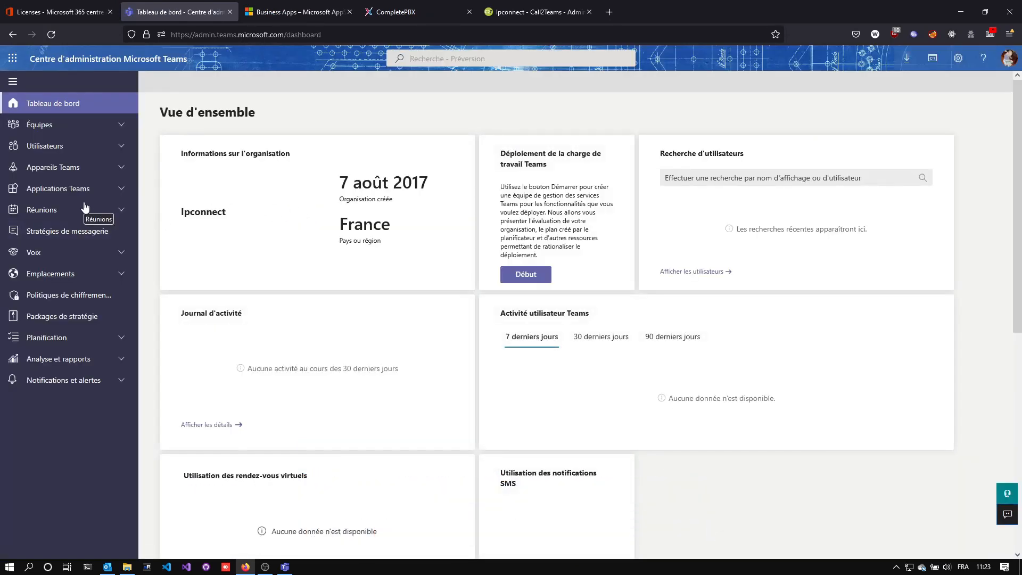
# In the Microsoft Teams admin center, open the global dial plan (Plans de numérotation) and examine its normalisation rules.
pyautogui.click(93, 253)
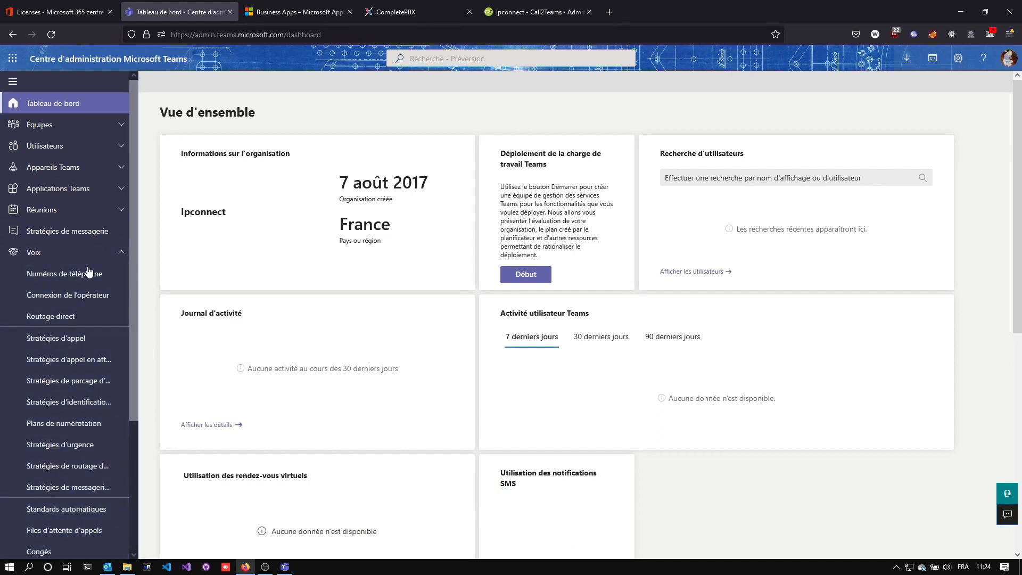
pyautogui.click(85, 273)
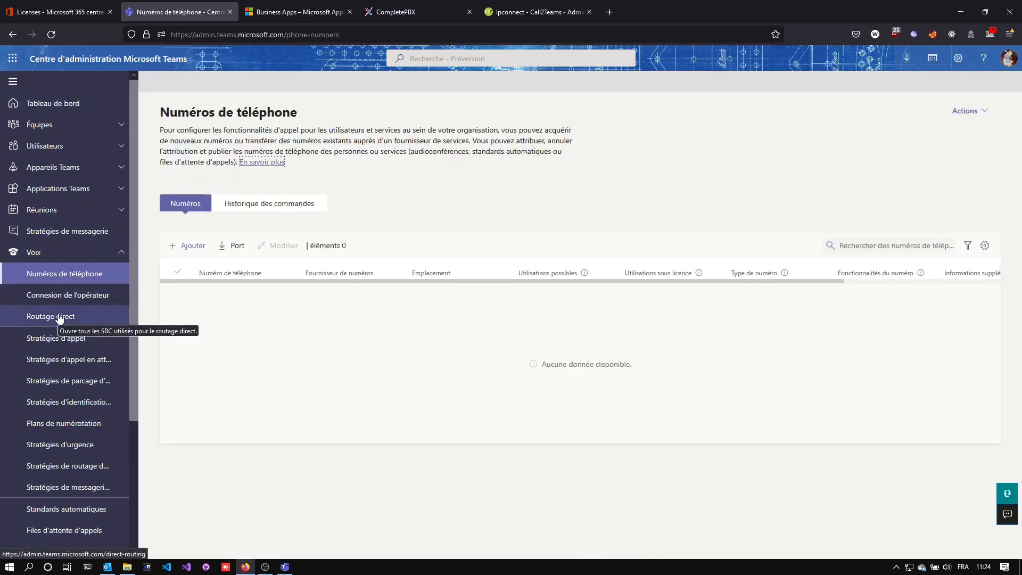
pyautogui.click(66, 434)
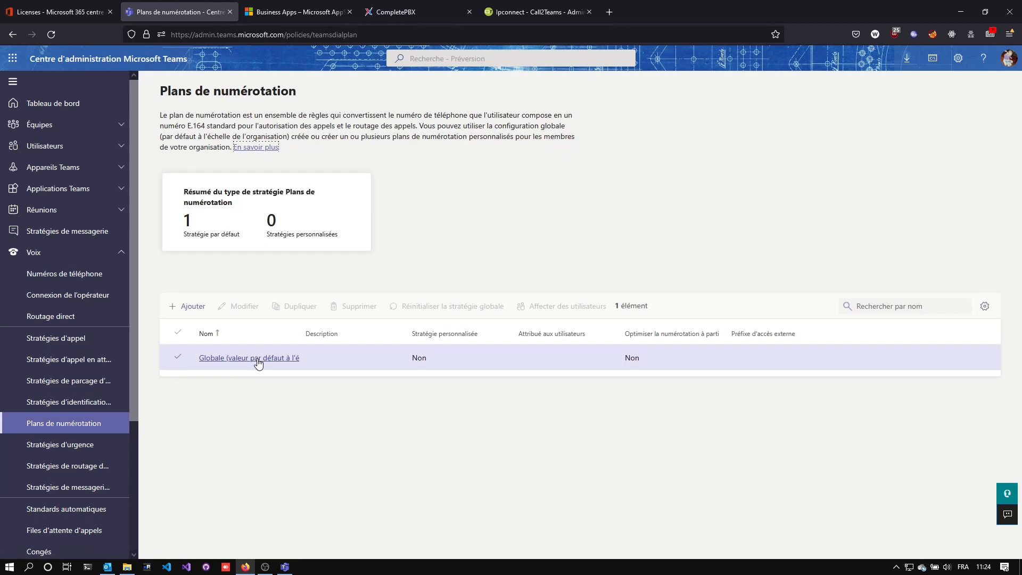
pyautogui.click(258, 364)
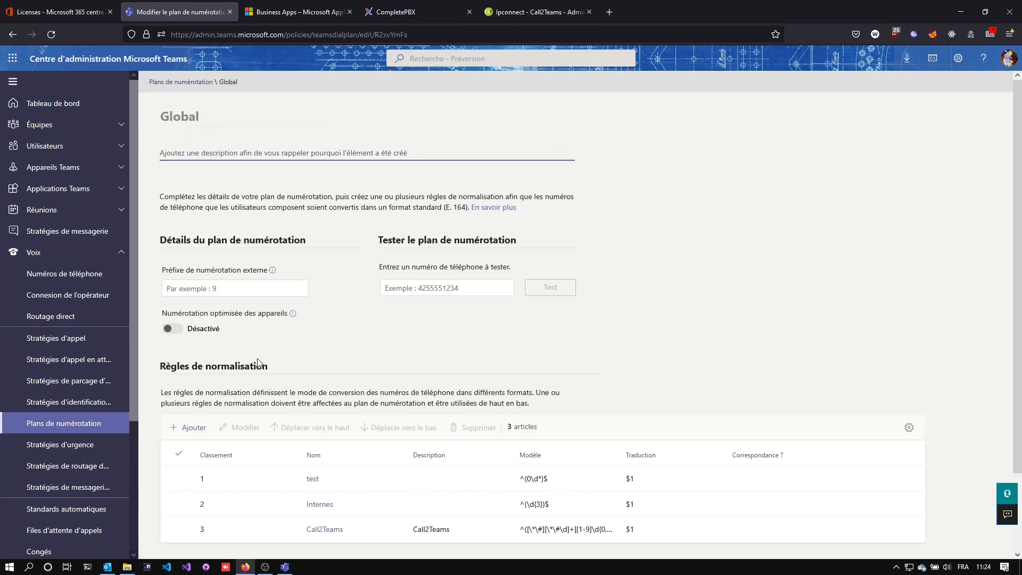
pyautogui.scroll(-2, 290, 379)
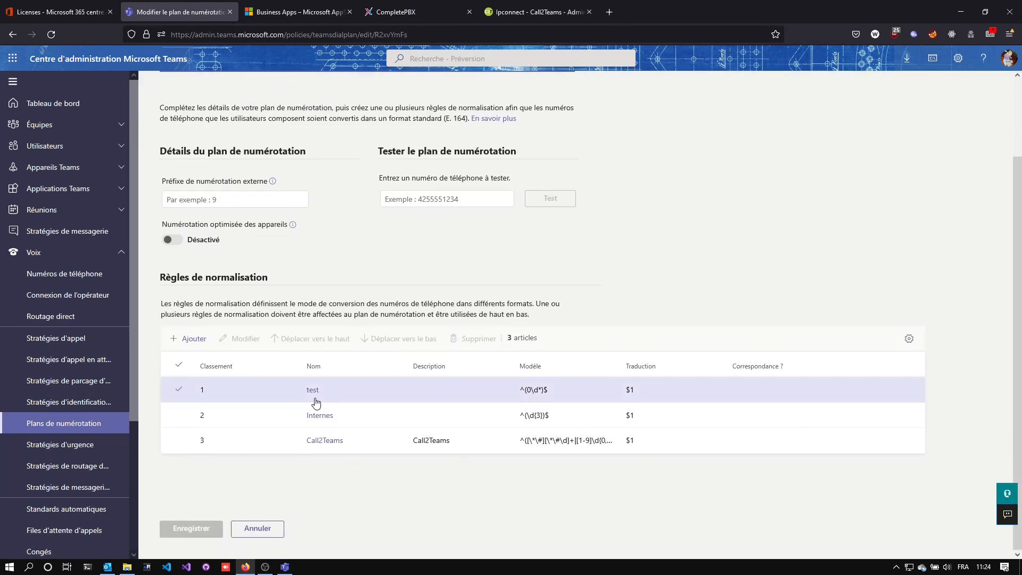